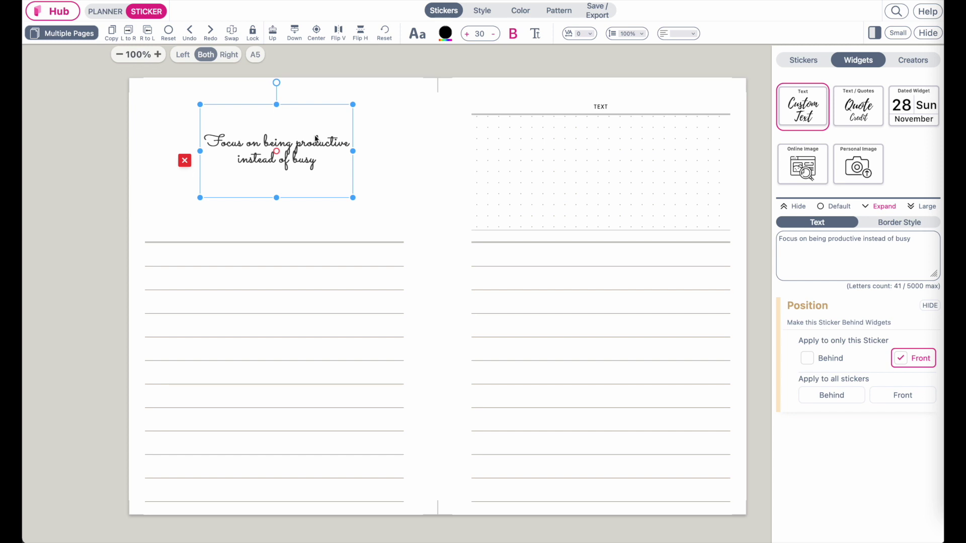
# - Nudge the script quote sticker slightly left and down near the top of the left page
pyautogui.moveTo(313, 144)
pyautogui.mouseDown()
pyautogui.moveTo(343, 158)
pyautogui.moveTo(343, 142)
pyautogui.moveTo(279, 205)
pyautogui.moveTo(257, 259)
pyautogui.moveTo(266, 163)
pyautogui.moveTo(304, 144)
pyautogui.moveTo(297, 150)
pyautogui.mouseUp()
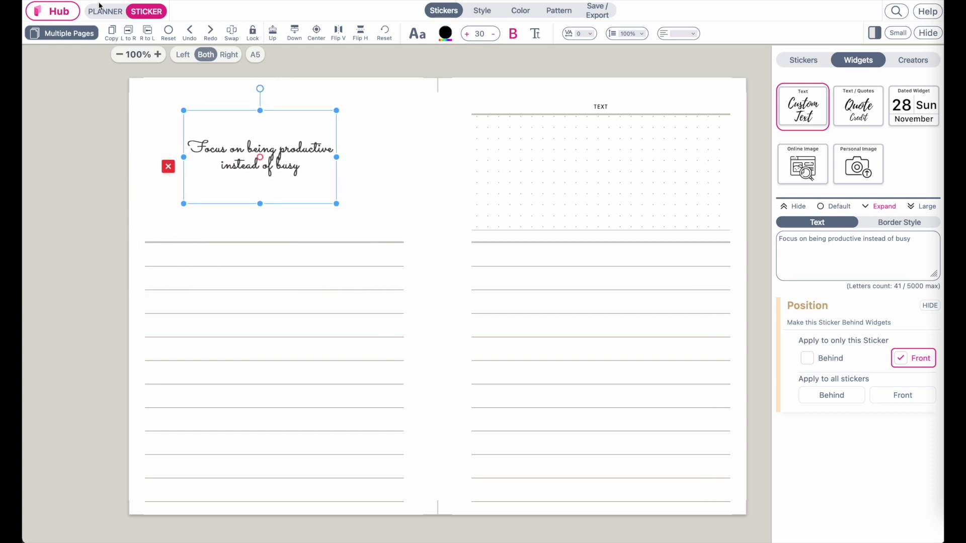
pyautogui.click(100, 8)
# - Turn the right page's dotted box into the 'Focus on being productive instead of busy' quote, then reposition the left sticker
pyautogui.click(545, 172)
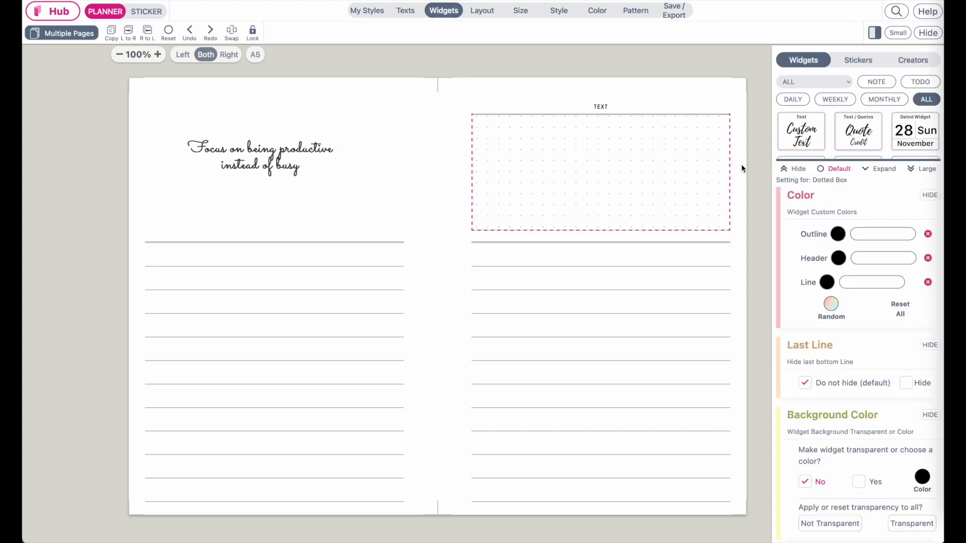
pyautogui.click(811, 134)
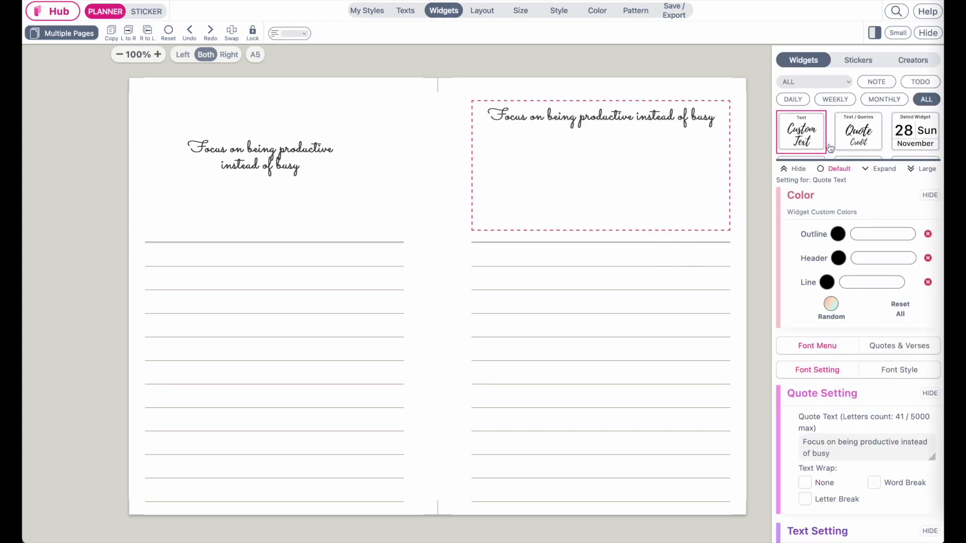
pyautogui.click(149, 15)
pyautogui.click(268, 162)
pyautogui.moveTo(319, 170); pyautogui.dragTo(293, 144)
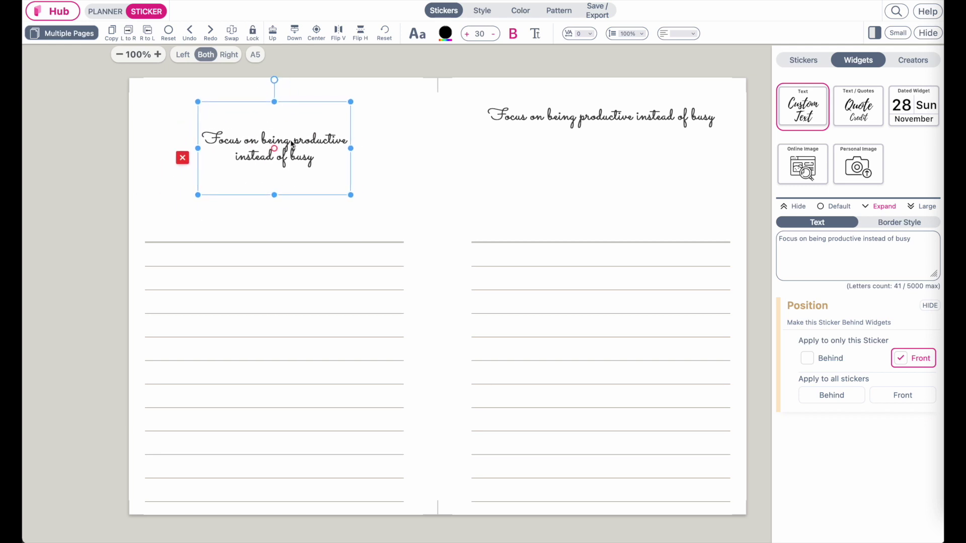
# - Add a new custom text sticker and drag it onto the left page's lined area
pyautogui.click(805, 64)
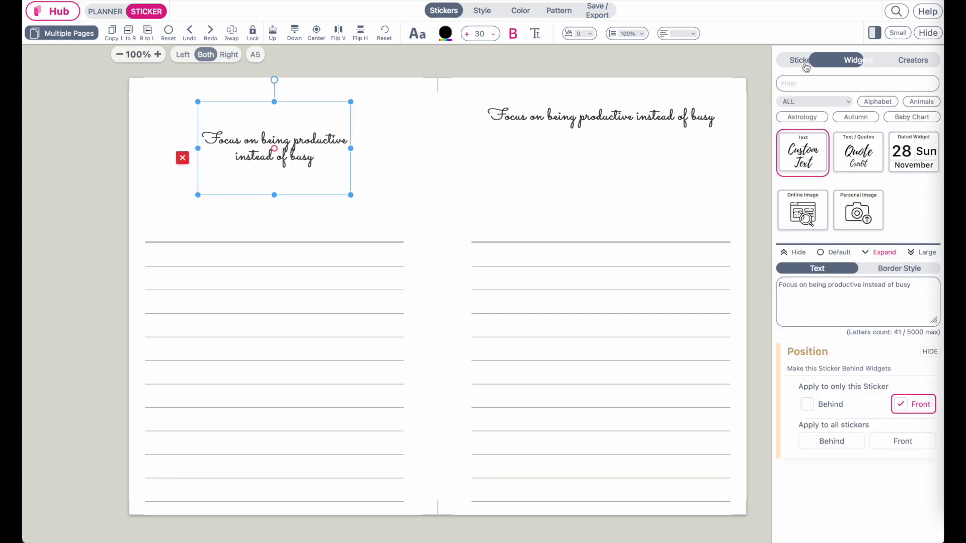
pyautogui.click(861, 69)
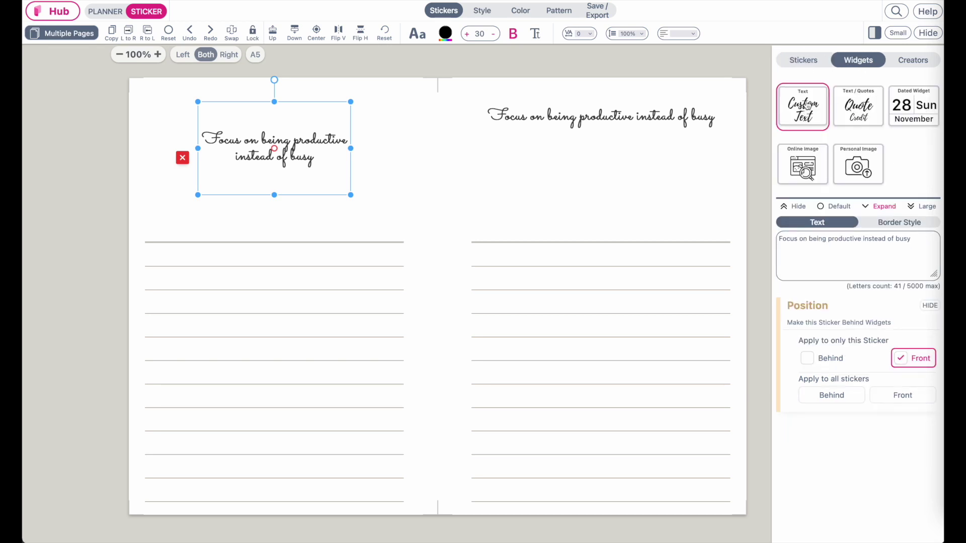
pyautogui.click(807, 109)
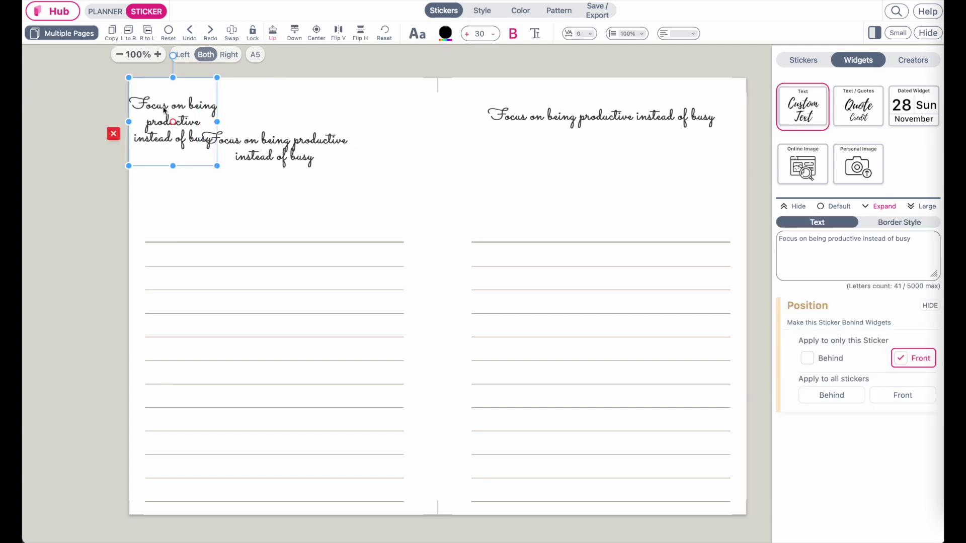
pyautogui.moveTo(168, 111); pyautogui.dragTo(300, 246)
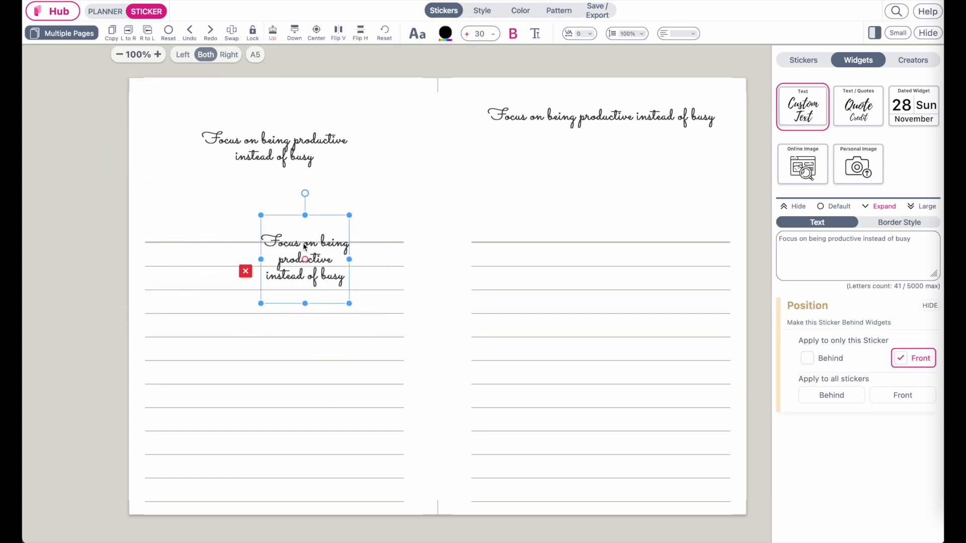
# - Replace the sticker text with placeholder letters, move it above the lines, and add an Anonymous-credited quote sticker
pyautogui.click(834, 255)
pyautogui.hotkey('ctrl', 'a')
pyautogui.write('jab')
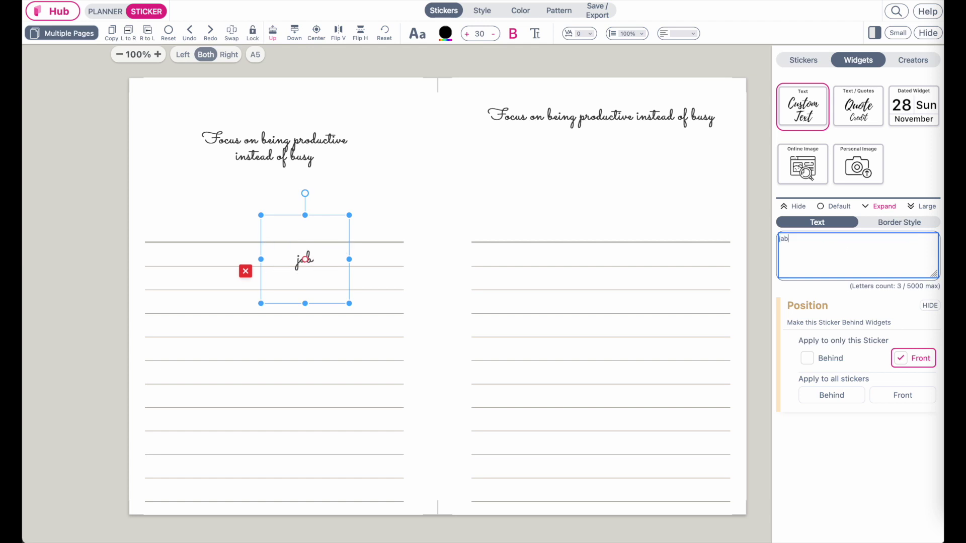
pyautogui.write('dkjabsdkjabsd')
pyautogui.hotkey('ctrl', 'a')
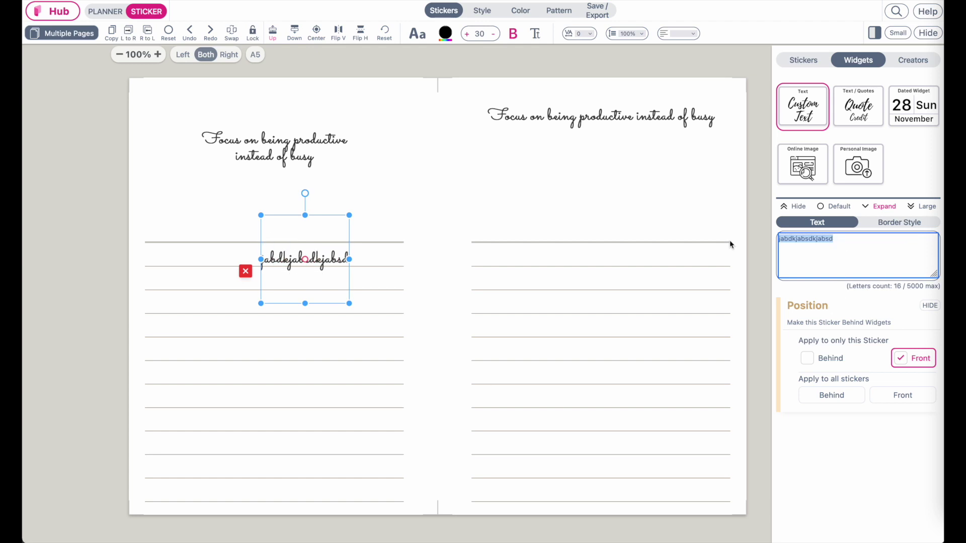
pyautogui.write('sdjcbqaklwdblqkwdblqkwdblqwd')
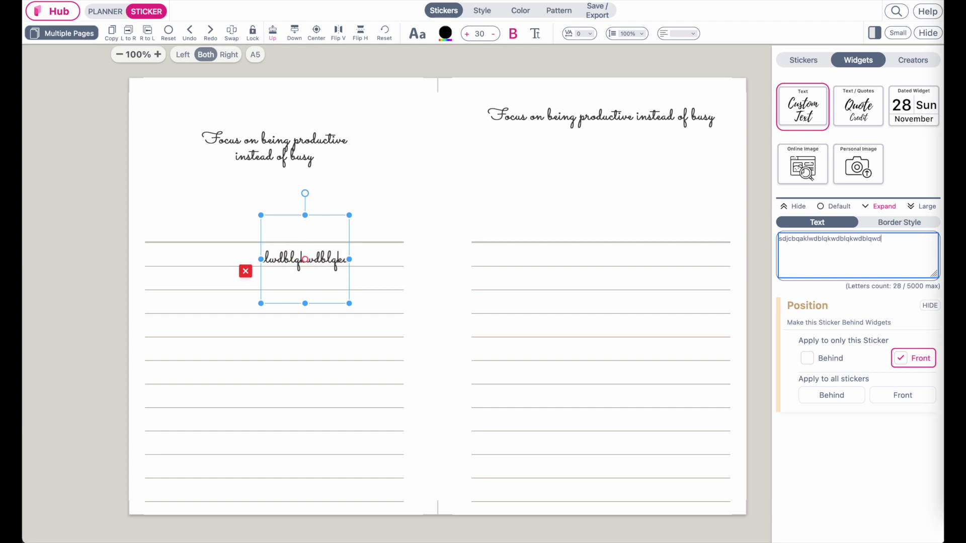
pyautogui.moveTo(312, 267); pyautogui.dragTo(337, 223)
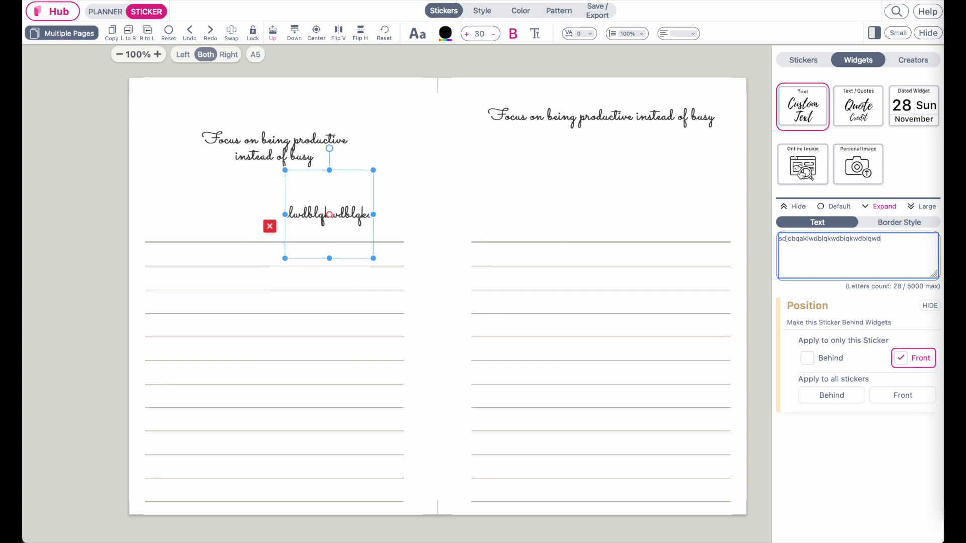
pyautogui.click(859, 114)
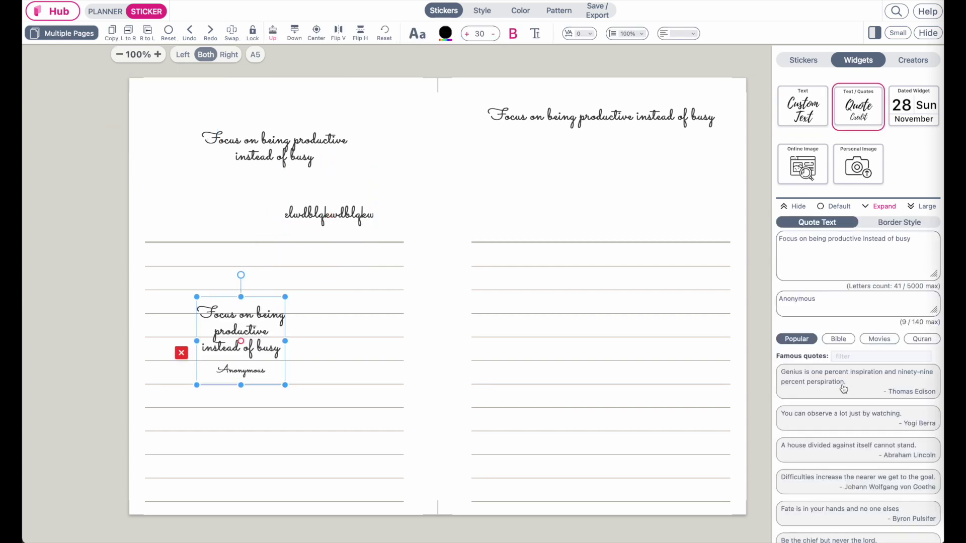
# - Switch the sticker to 'You can observe a lot just by watching.', enlarge it, and widen the side panel
pyautogui.click(844, 389)
pyautogui.click(836, 428)
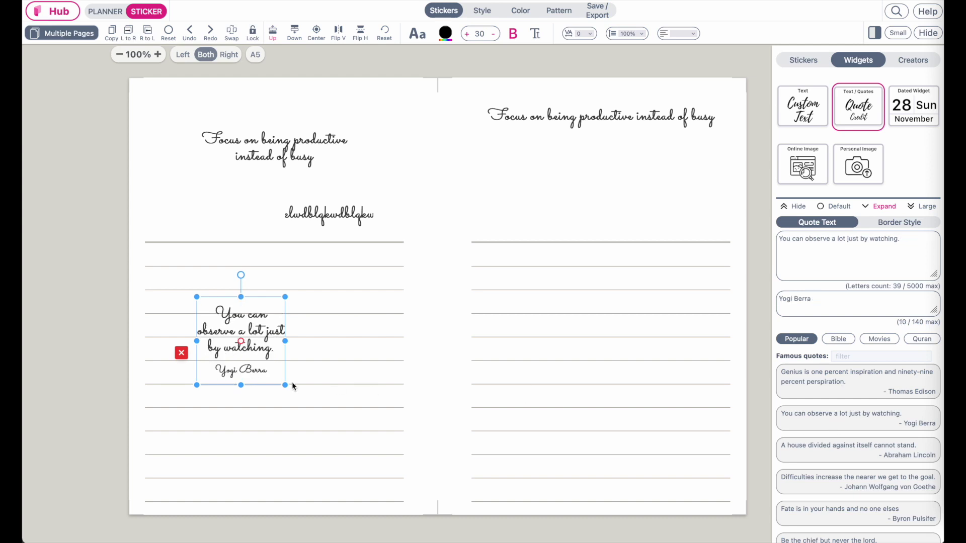
pyautogui.moveTo(292, 383); pyautogui.dragTo(338, 447)
pyautogui.scroll(-3, 863, 425)
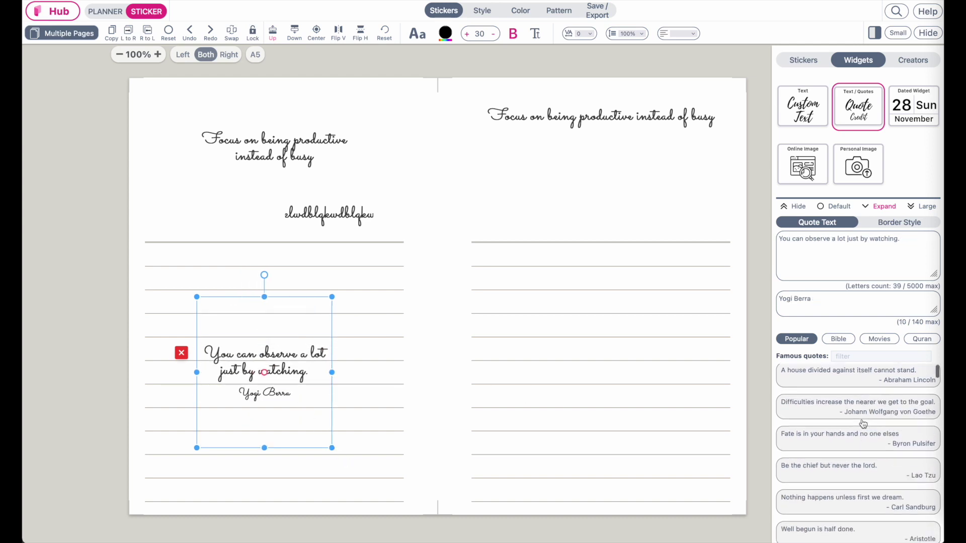
pyautogui.click(830, 207)
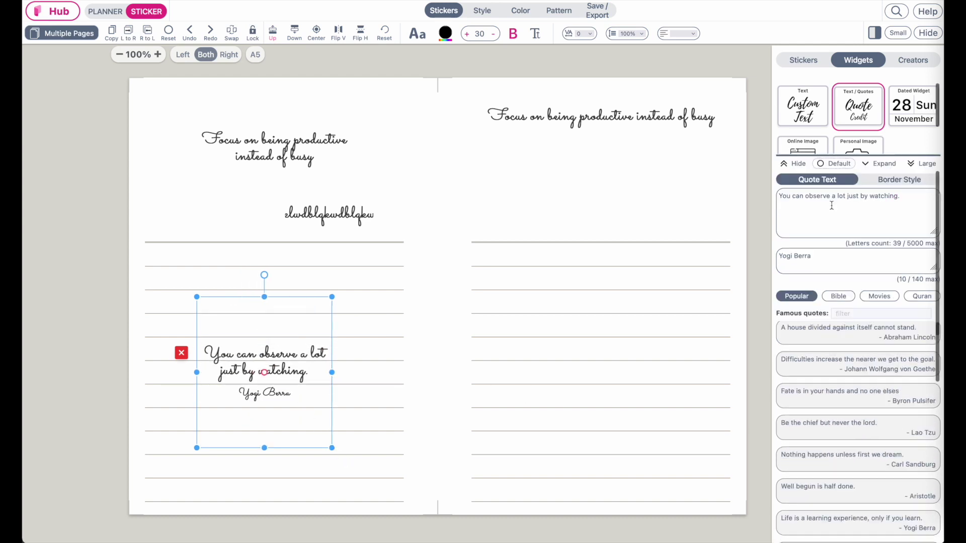
pyautogui.click(898, 33)
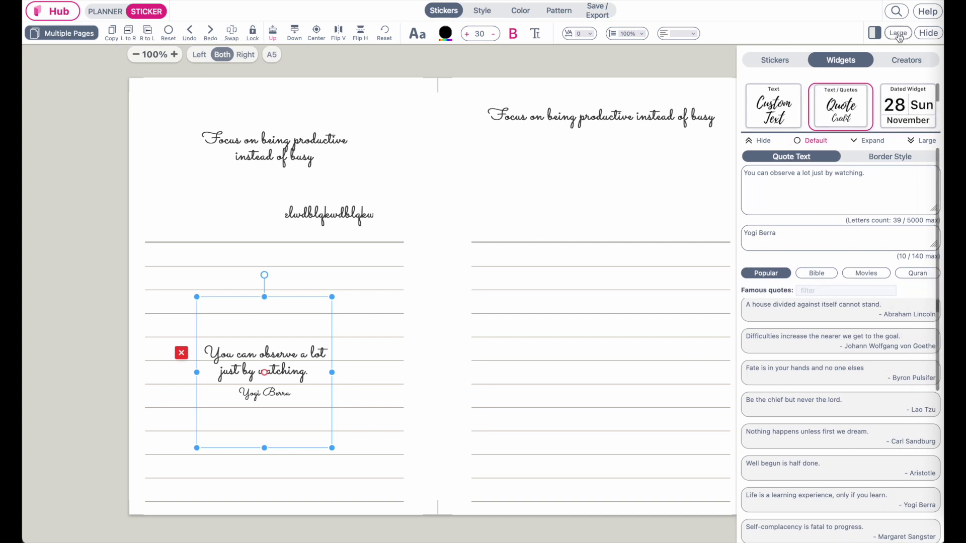
# - Cycle through famous quotes, ending on 'Self-complacency is fatal to progress.'
pyautogui.scroll(-5, 847, 373)
pyautogui.scroll(6, 847, 373)
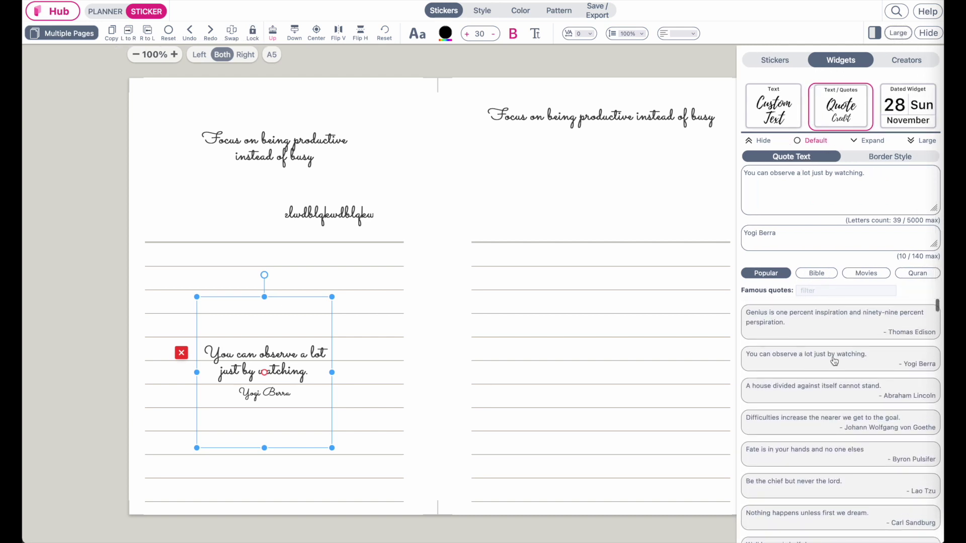
pyautogui.click(805, 385)
pyautogui.scroll(-3, 803, 385)
pyautogui.click(793, 359)
pyautogui.scroll(-3, 794, 357)
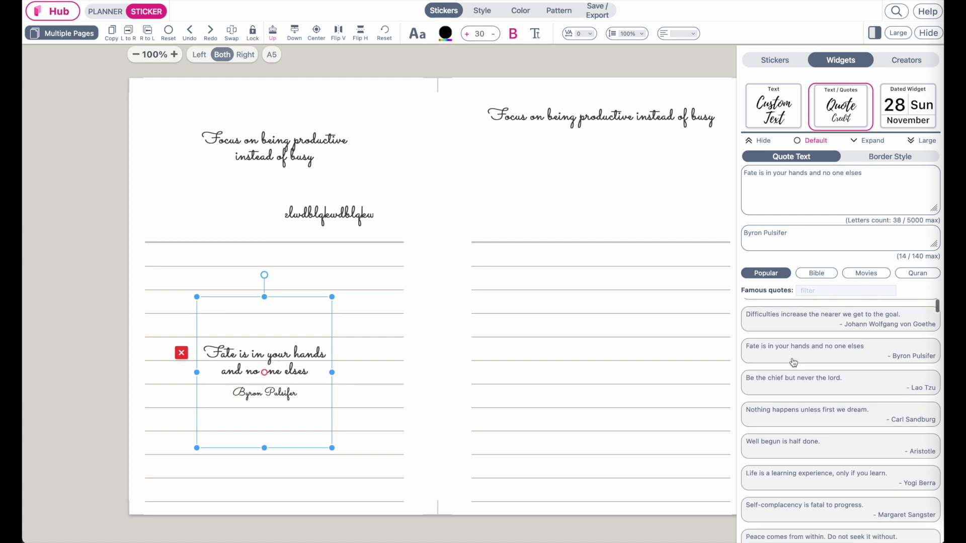
pyautogui.click(793, 352)
pyautogui.click(794, 387)
pyautogui.click(793, 417)
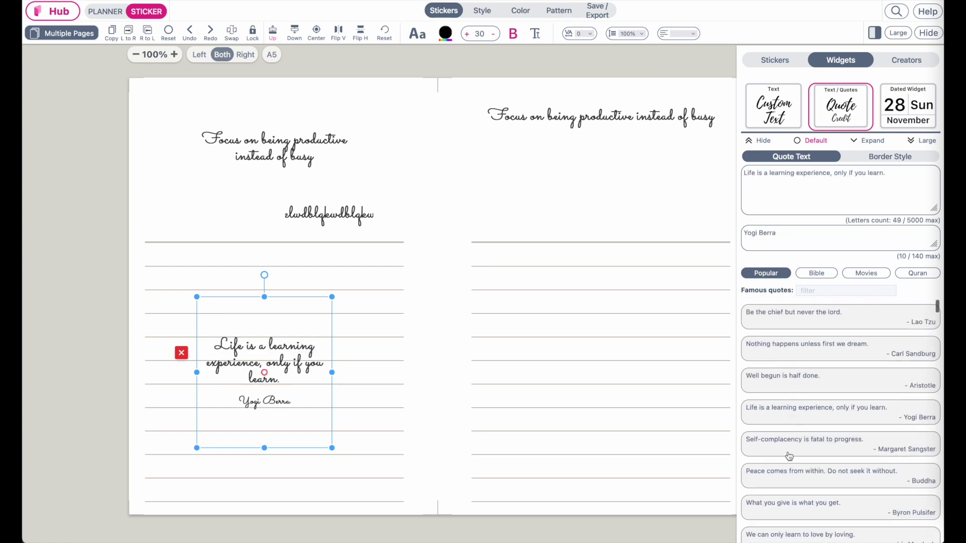
pyautogui.click(789, 455)
pyautogui.scroll(5, 789, 459)
pyautogui.scroll(-1, 789, 461)
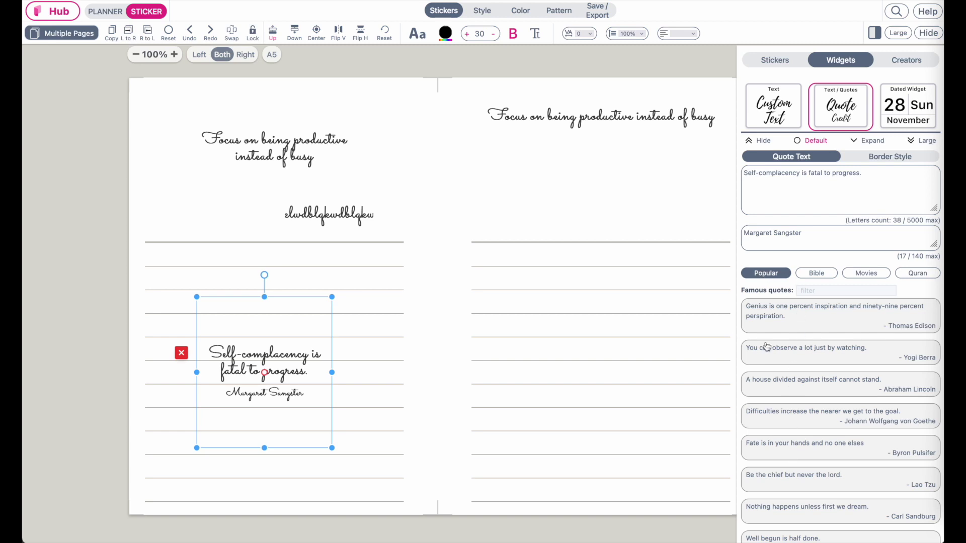
# - Compare the Bible, Movies, Quran and Popular quote sources, settling on Bible verses
pyautogui.click(824, 273)
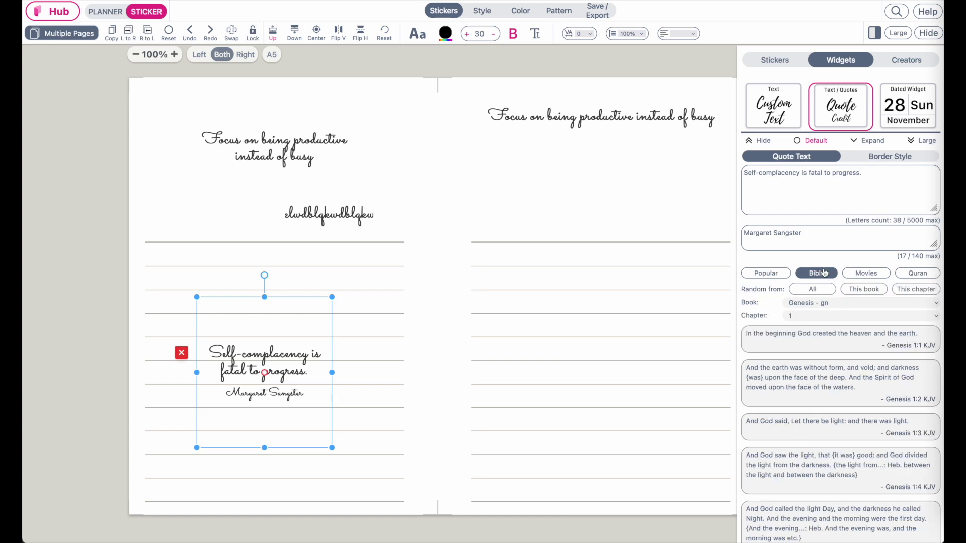
pyautogui.click(881, 274)
pyautogui.click(917, 276)
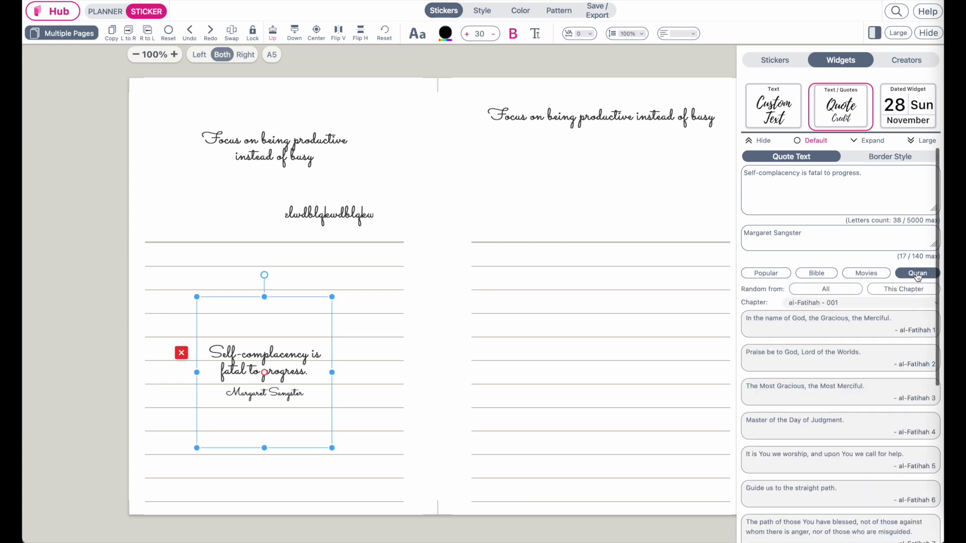
pyautogui.click(860, 278)
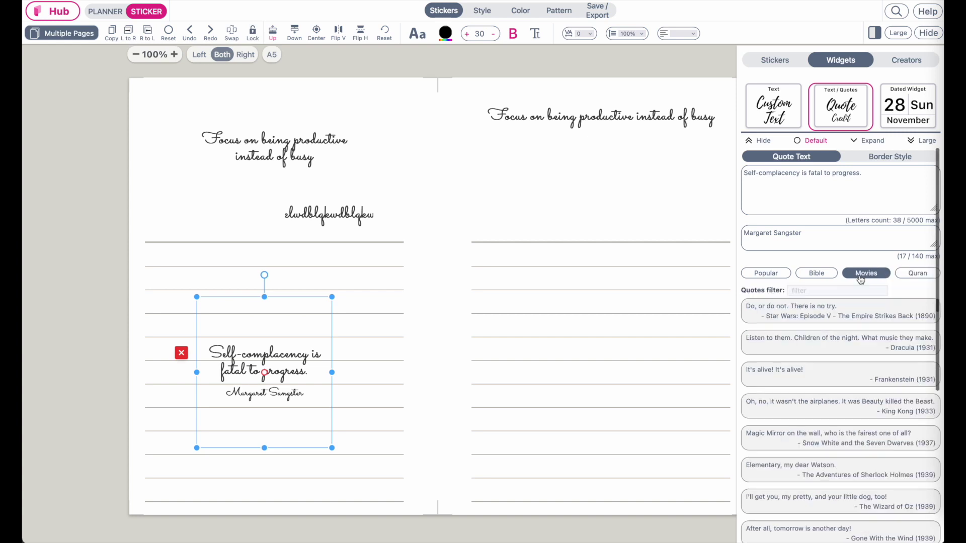
pyautogui.click(826, 279)
pyautogui.click(766, 274)
pyautogui.click(814, 274)
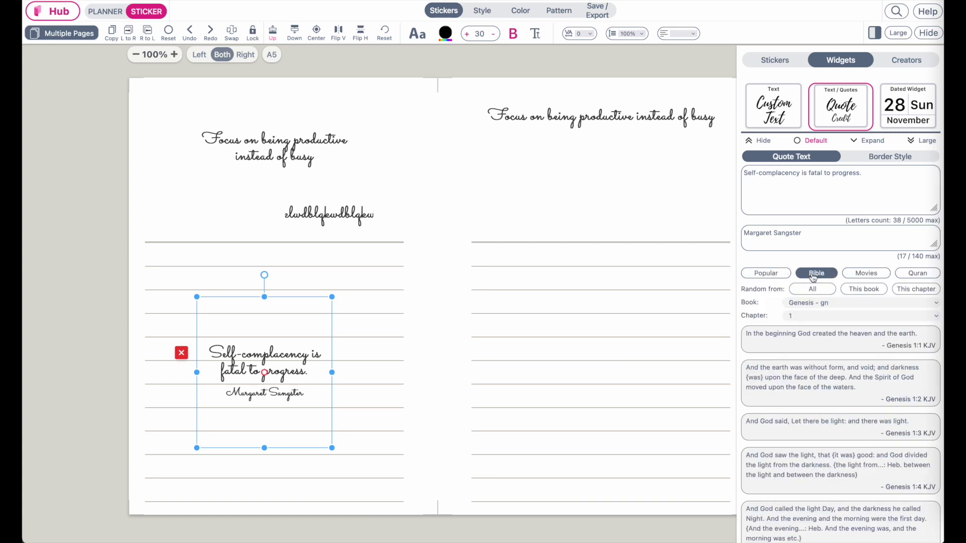
# - Insert the 1 Samuel 10:2 verse into the sticker and resize its box to fit
pyautogui.click(809, 304)
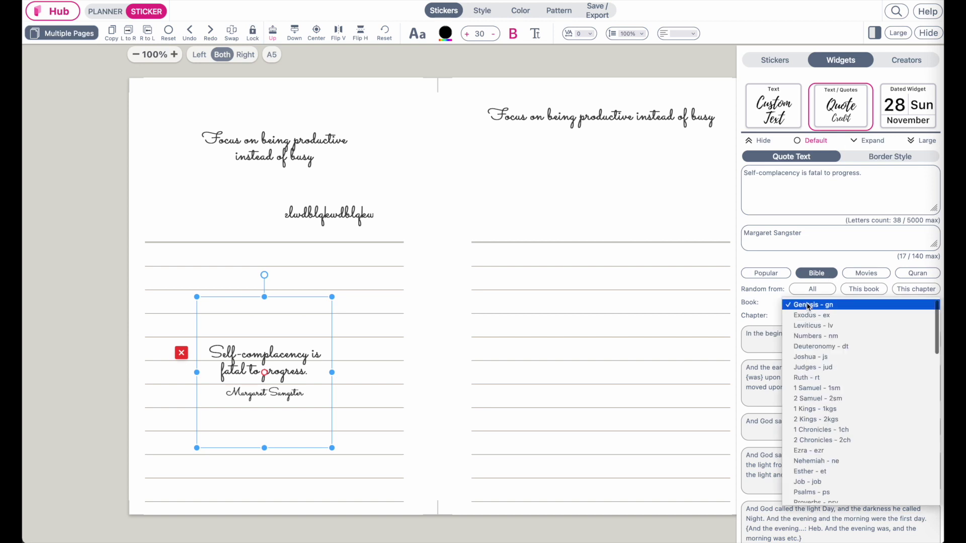
pyautogui.click(805, 388)
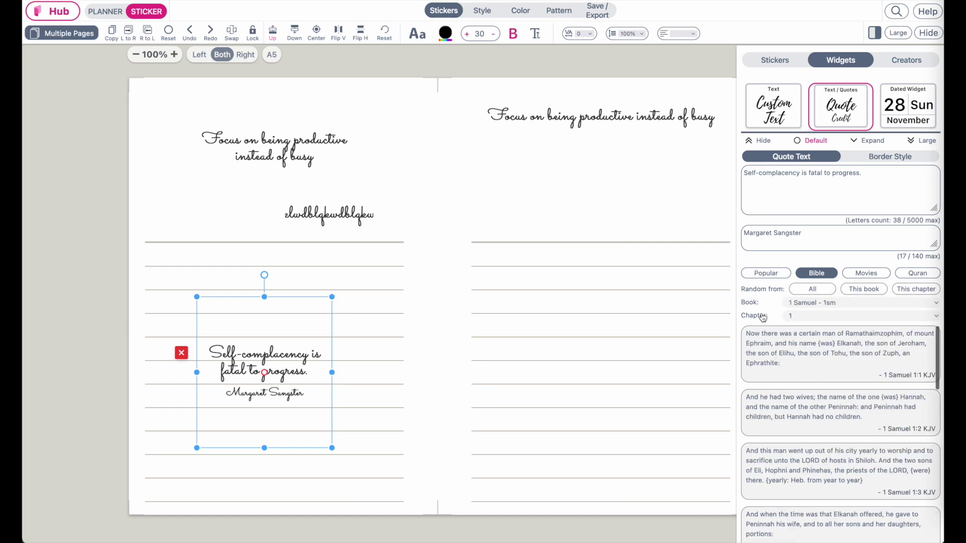
pyautogui.click(816, 318)
pyautogui.click(813, 412)
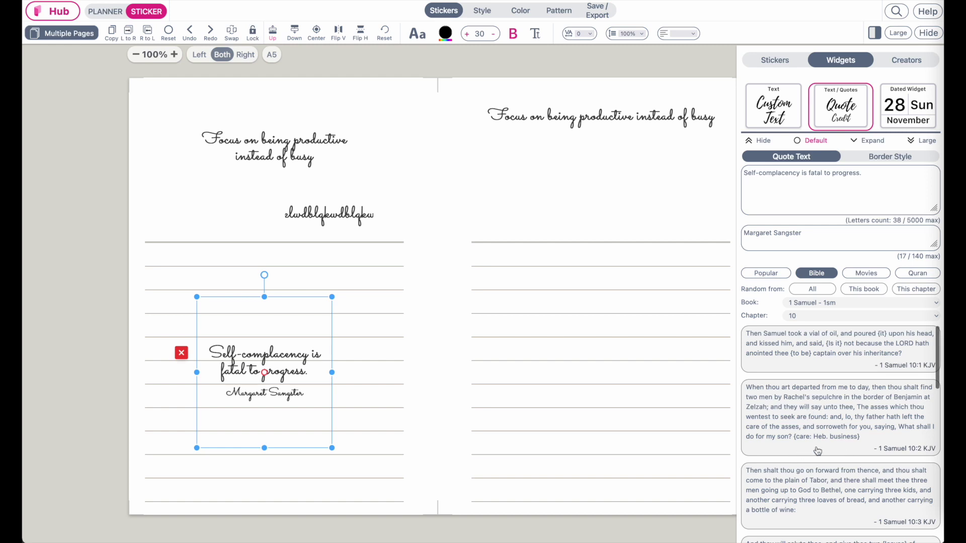
pyautogui.click(832, 417)
pyautogui.moveTo(333, 450); pyautogui.dragTo(371, 511)
pyautogui.moveTo(341, 433); pyautogui.dragTo(344, 410)
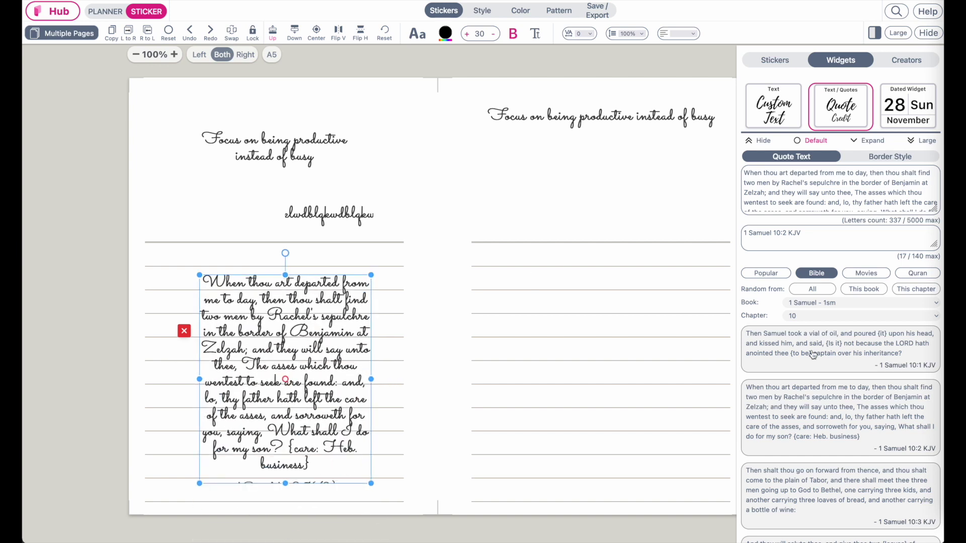
pyautogui.click(774, 276)
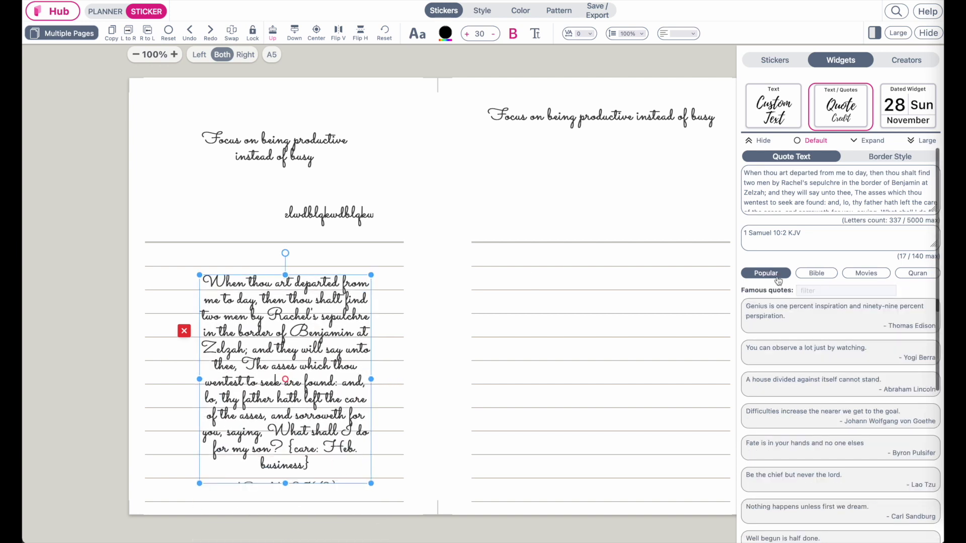
# - Filter famous quotes by 'motivation', insert the Lou Holtz Ability quote, and fit it on the lower lines
pyautogui.click(827, 292)
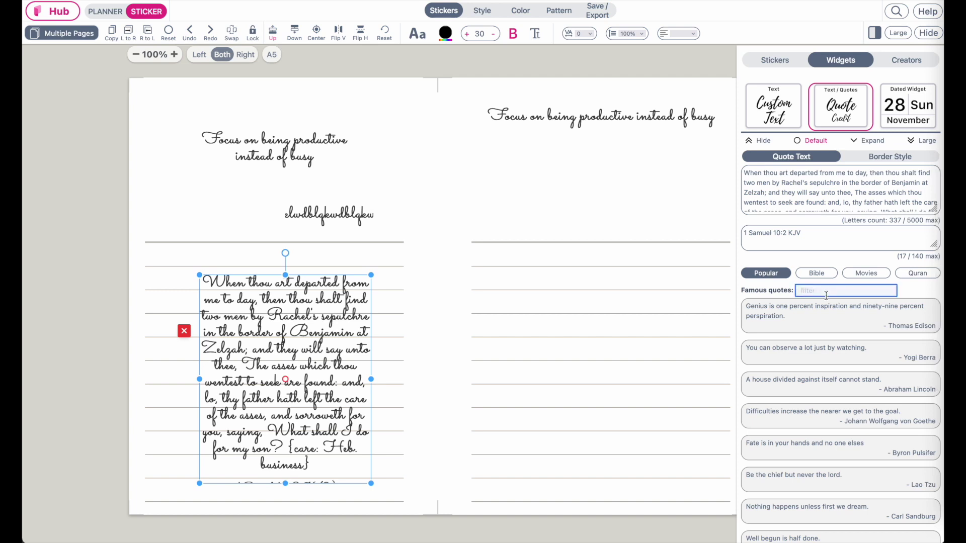
pyautogui.write('motivation')
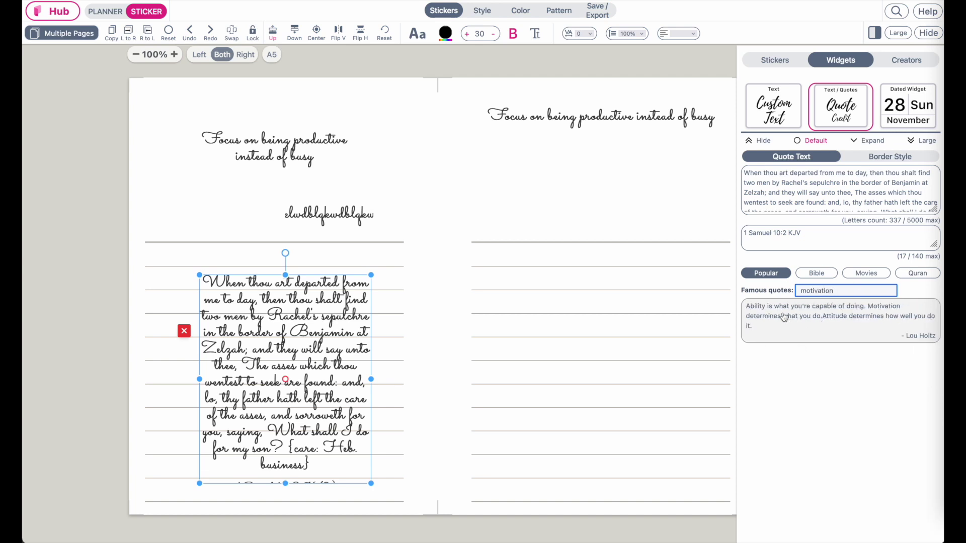
pyautogui.click(810, 316)
pyautogui.moveTo(332, 395); pyautogui.dragTo(262, 362)
pyautogui.moveTo(339, 446); pyautogui.dragTo(327, 405)
pyautogui.moveTo(273, 339); pyautogui.dragTo(286, 407)
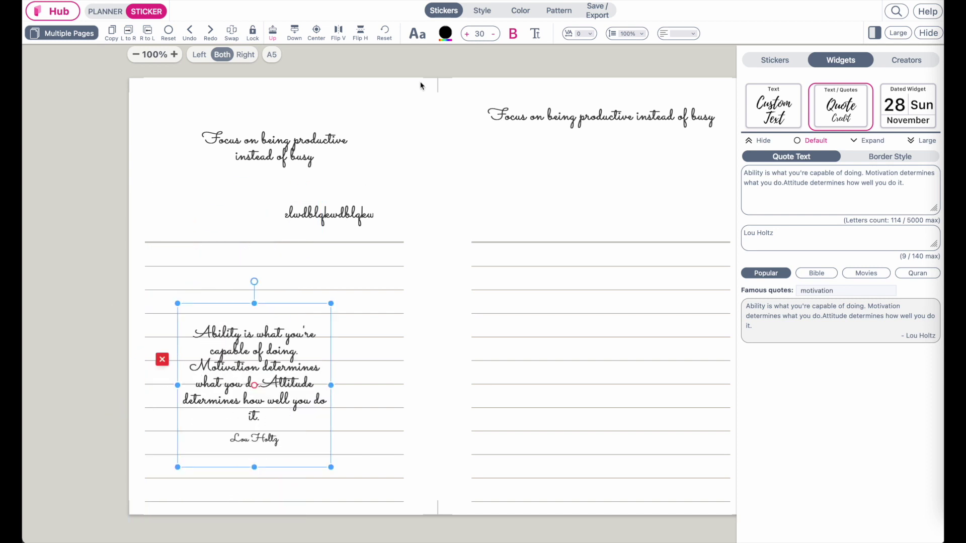
pyautogui.click(419, 35)
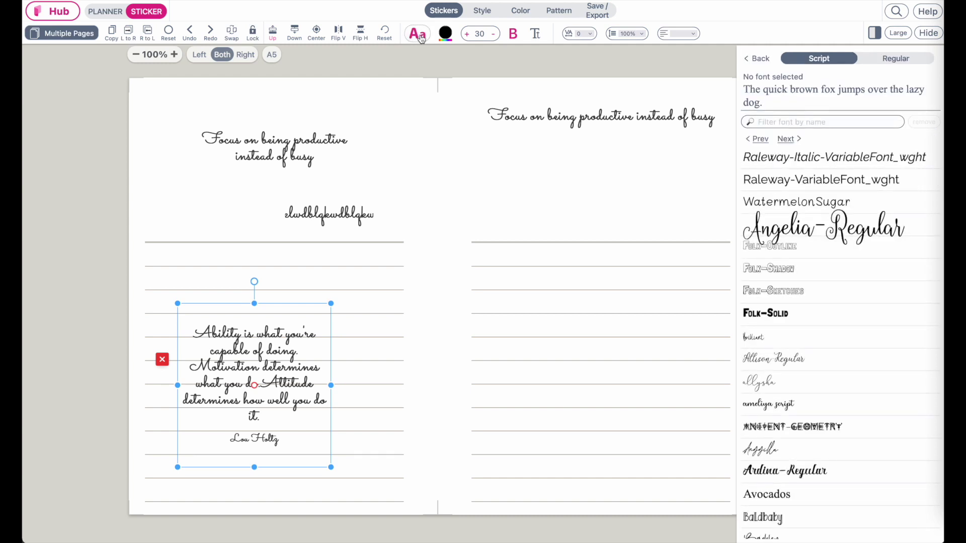
# - Try several script fonts on the quote and settle on Allison-Regular
pyautogui.click(776, 164)
pyautogui.click(779, 225)
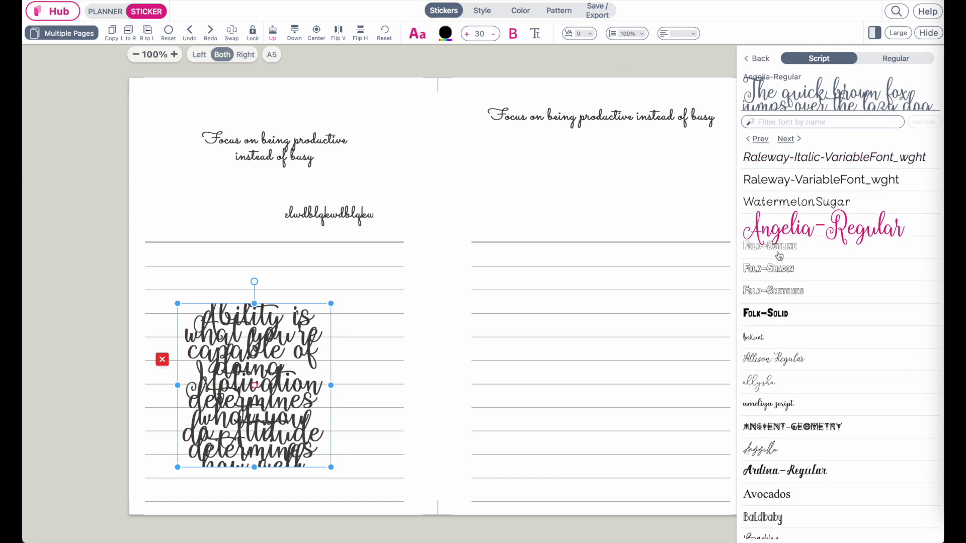
pyautogui.click(774, 358)
pyautogui.click(770, 427)
pyautogui.click(768, 450)
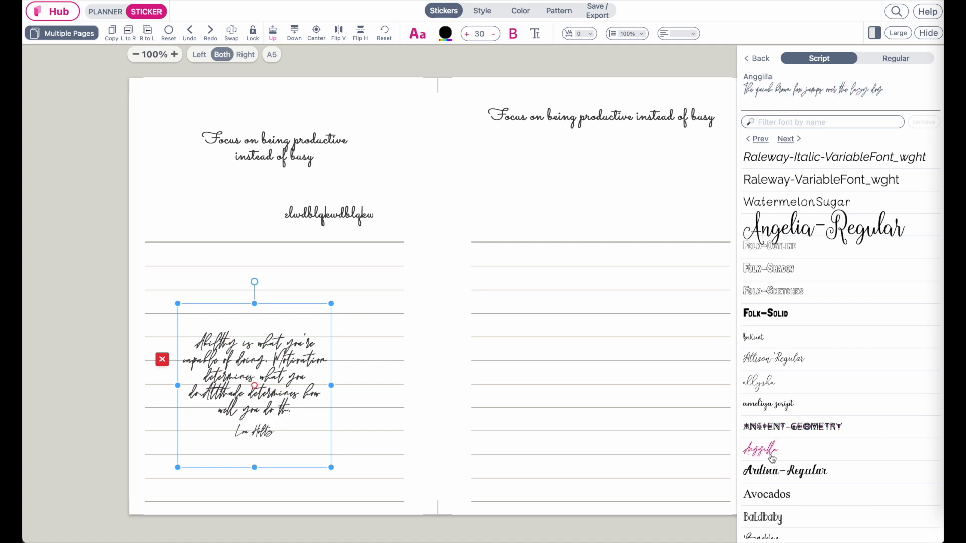
pyautogui.click(763, 402)
pyautogui.click(764, 364)
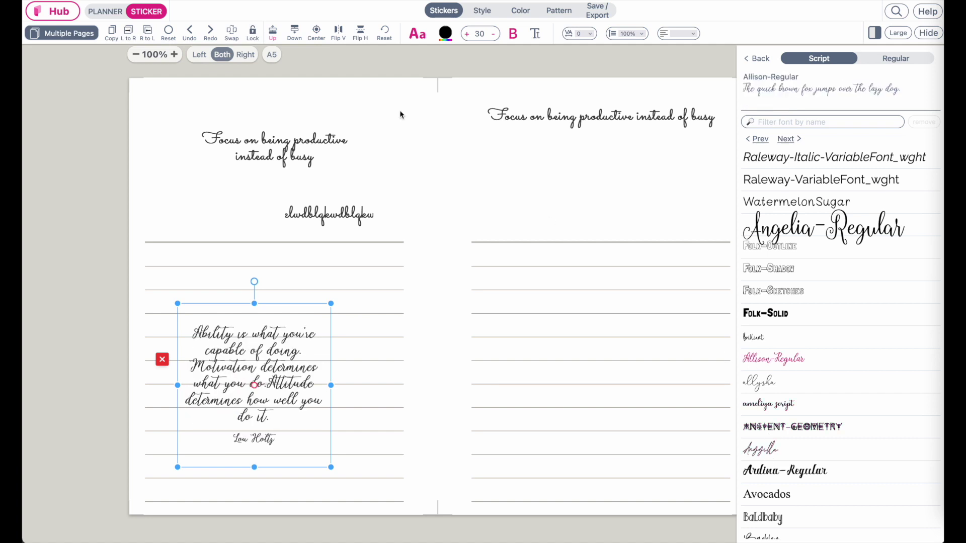
# - Adjust the quote's font size, ending at 30, and toggle bold off and back on
pyautogui.click(468, 34)
pyautogui.click(467, 33)
pyautogui.click(468, 34)
pyautogui.click(467, 34)
pyautogui.click(468, 33)
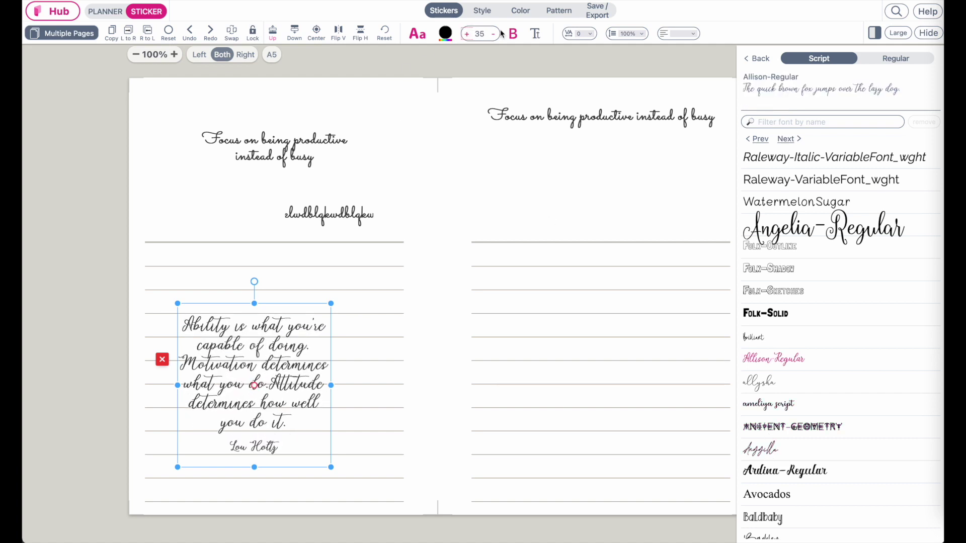
pyautogui.click(493, 34)
pyautogui.click(492, 34)
pyautogui.click(493, 34)
pyautogui.click(493, 34)
pyautogui.click(492, 34)
pyautogui.click(493, 34)
pyautogui.click(467, 34)
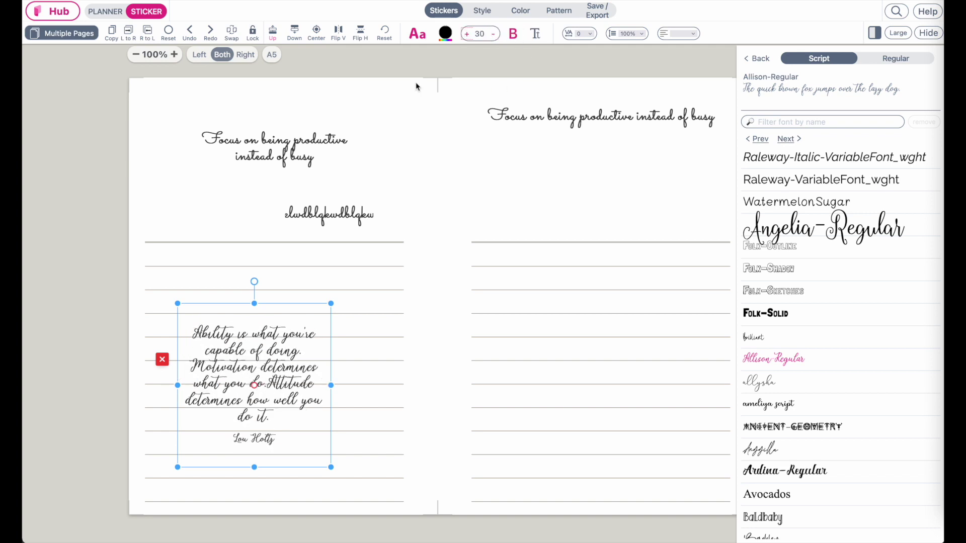
pyautogui.click(519, 35)
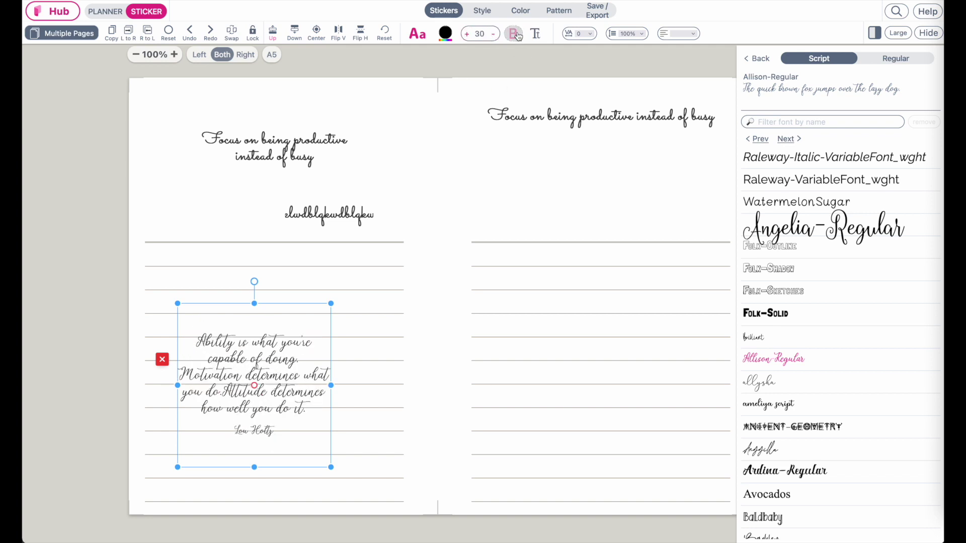
pyautogui.click(520, 35)
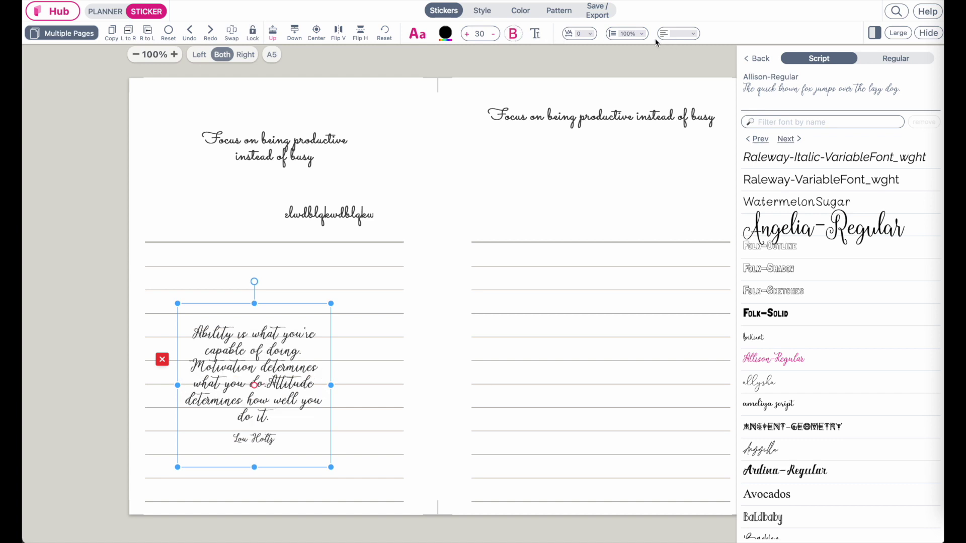
# - Try 150% line spacing, then restore the quote's line spacing to 100%
pyautogui.click(638, 34)
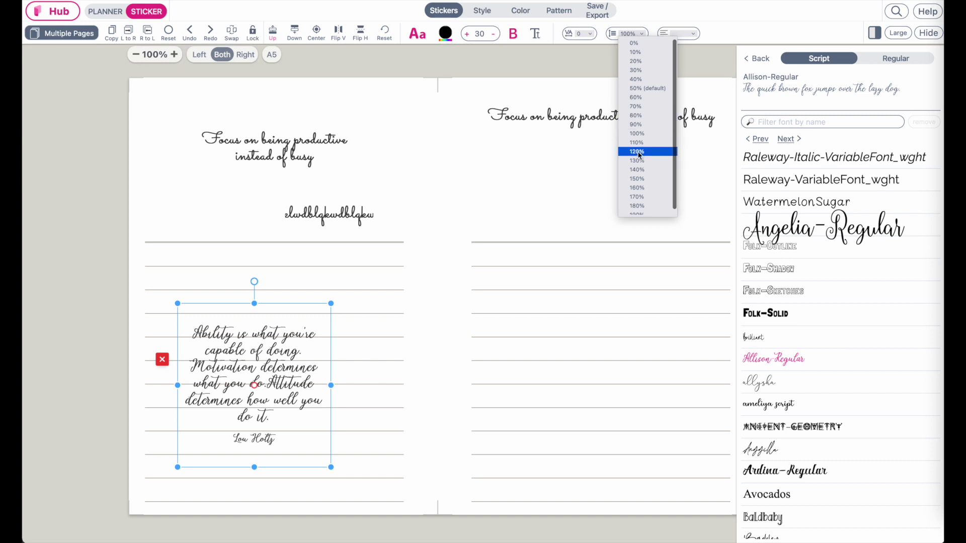
pyautogui.click(637, 180)
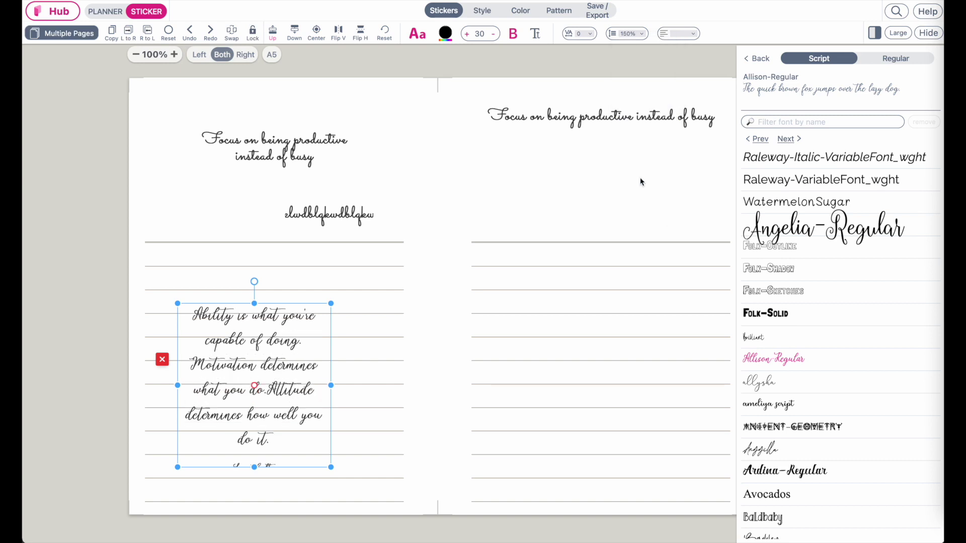
pyautogui.click(624, 34)
pyautogui.click(647, 138)
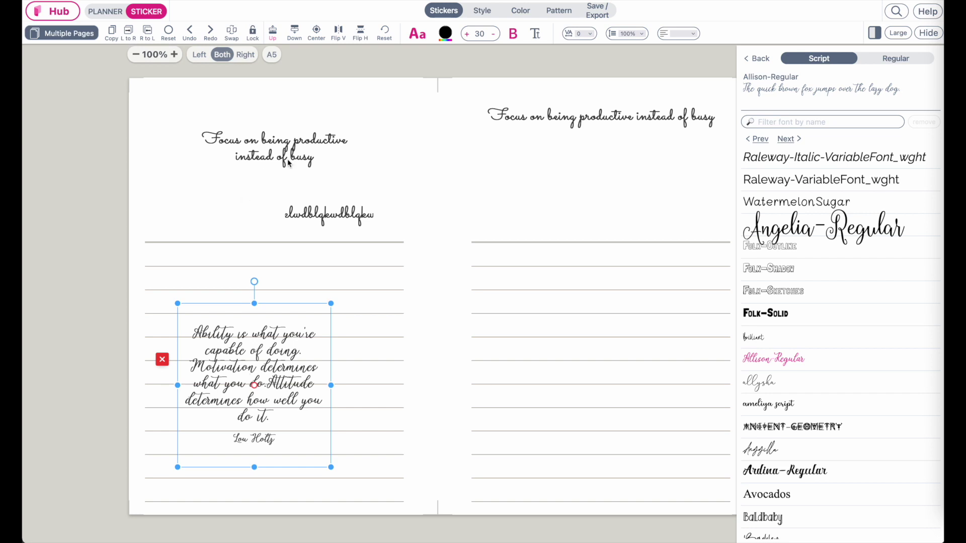
# - Replace the right-page widget with the 'Focus on being productive instead of busy' quote credited to Anonymous
pyautogui.click(105, 13)
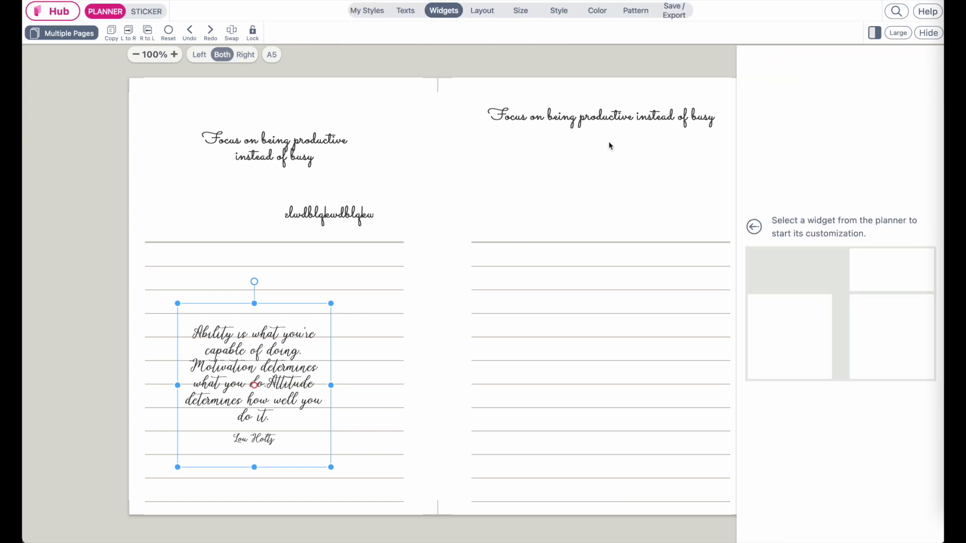
pyautogui.click(614, 118)
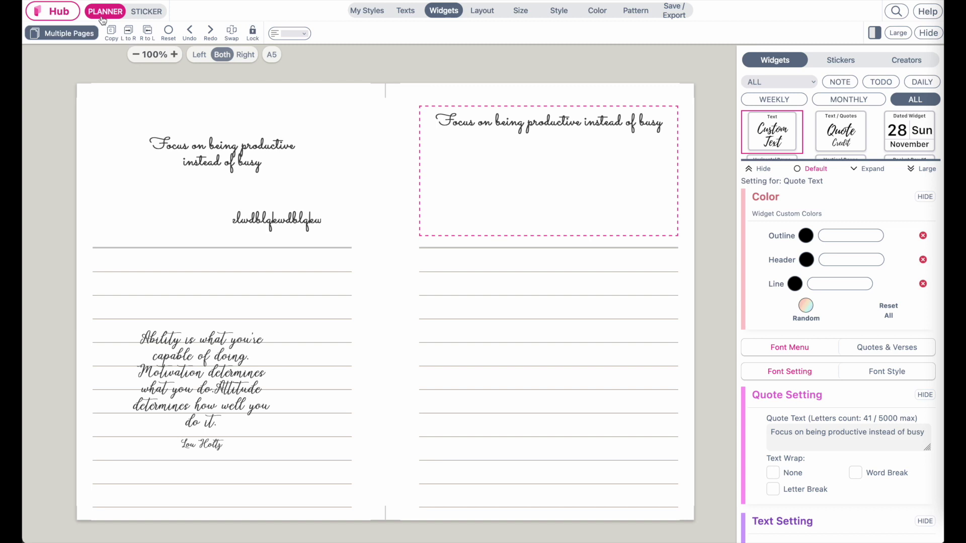
pyautogui.click(772, 79)
pyautogui.click(769, 80)
pyautogui.click(865, 169)
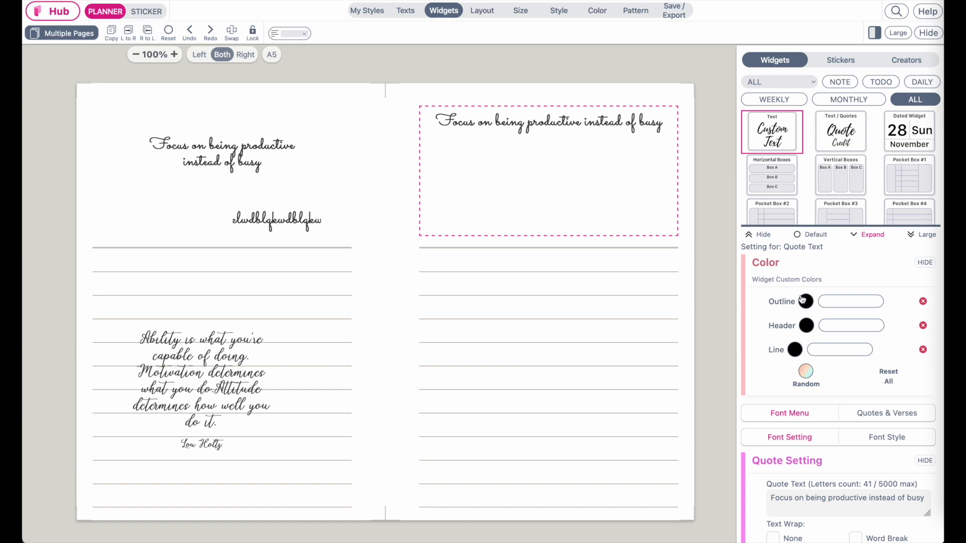
pyautogui.tripleClick(827, 498)
pyautogui.write('sdfsdf')
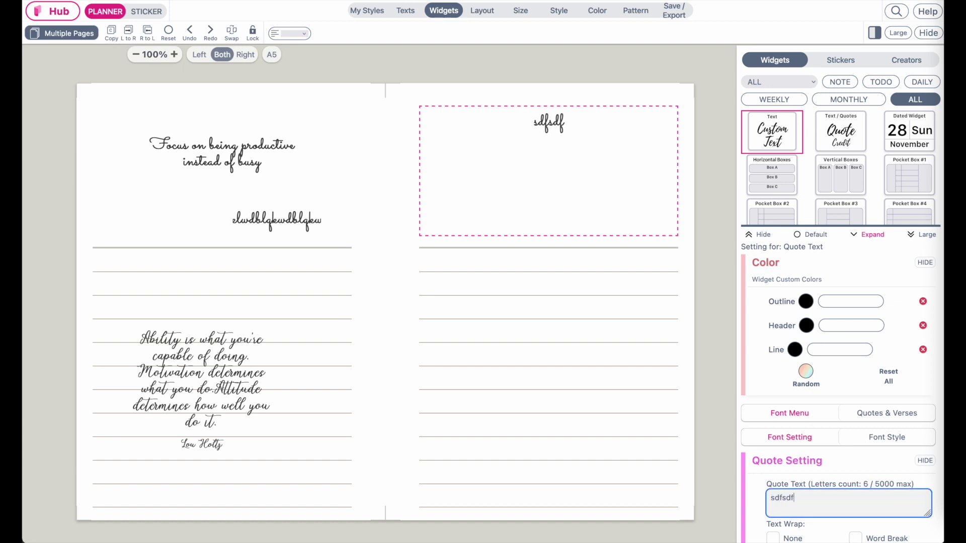
pyautogui.write('sdfsdfsdf')
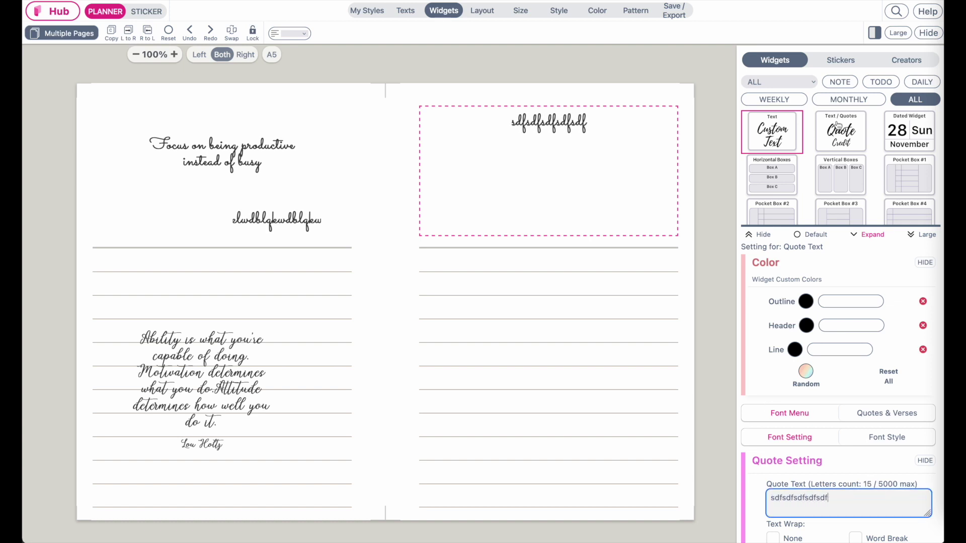
pyautogui.click(843, 142)
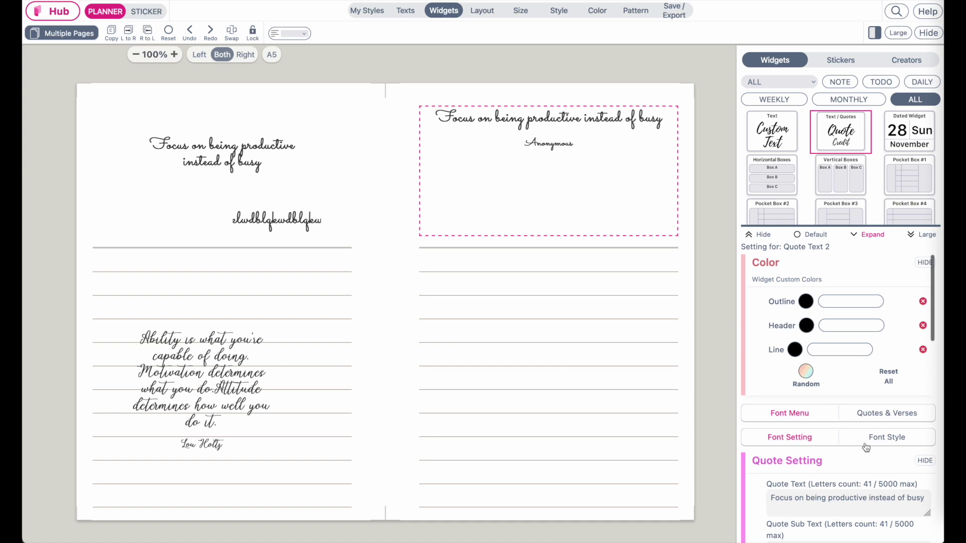
# - Browse the Quotes & Verses sources: Bible, Movies, Quran and Popular
pyautogui.scroll(-3, 811, 420)
pyautogui.scroll(-8, 811, 420)
pyautogui.scroll(7, 812, 424)
pyautogui.scroll(3, 812, 424)
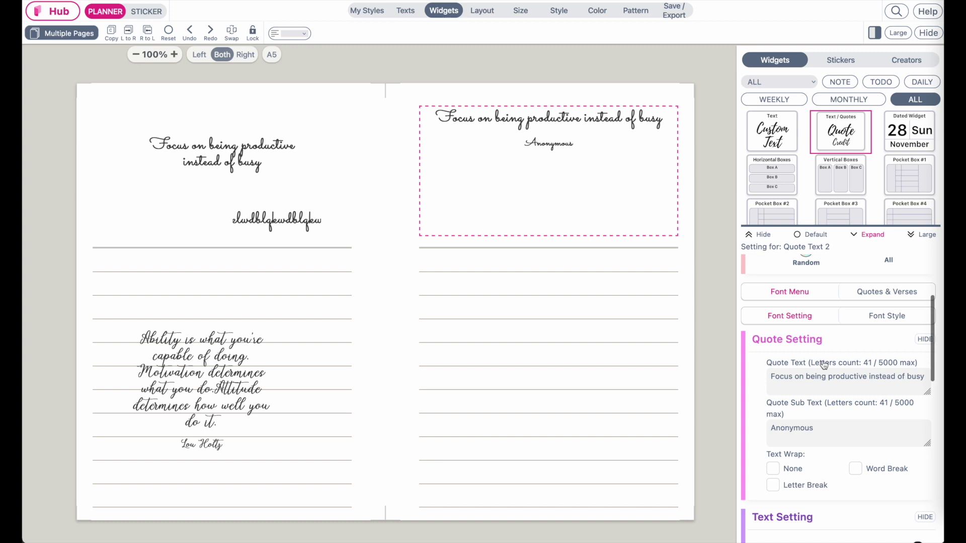
pyautogui.click(874, 296)
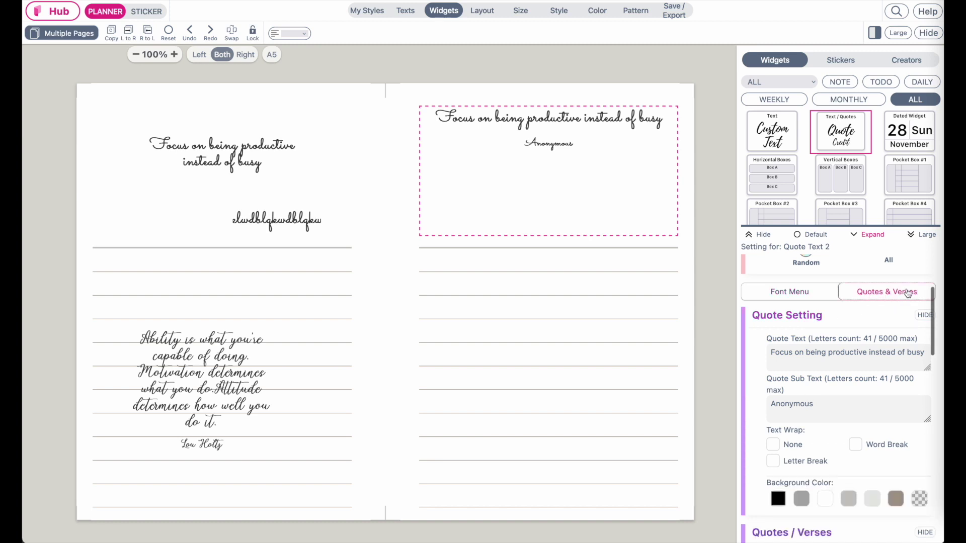
pyautogui.scroll(-3, 845, 437)
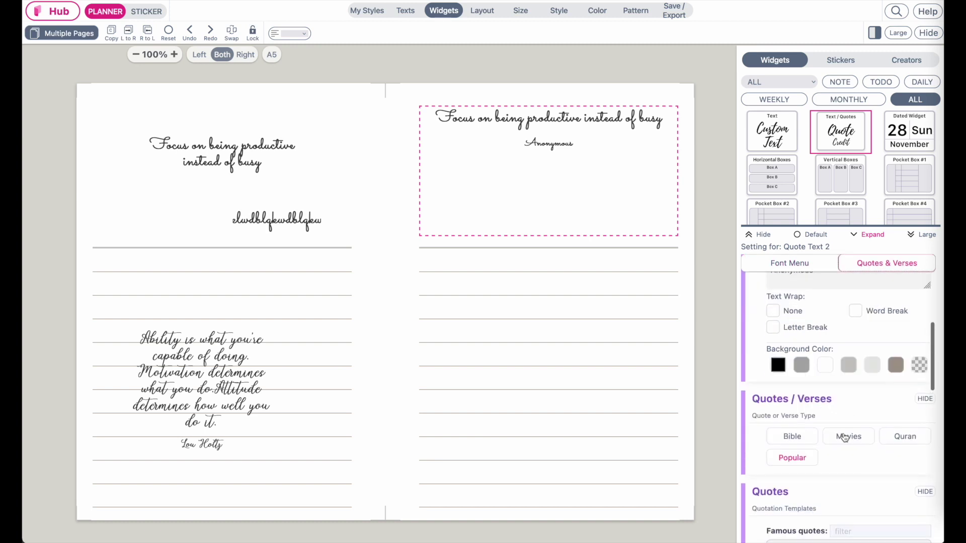
pyautogui.scroll(-3, 845, 438)
pyautogui.click(794, 312)
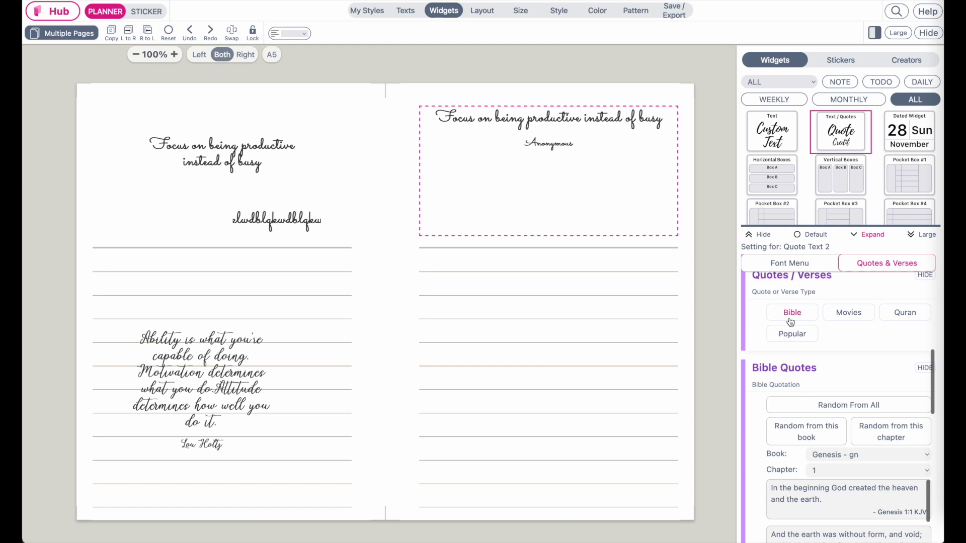
pyautogui.click(854, 316)
pyautogui.click(903, 315)
pyautogui.click(789, 335)
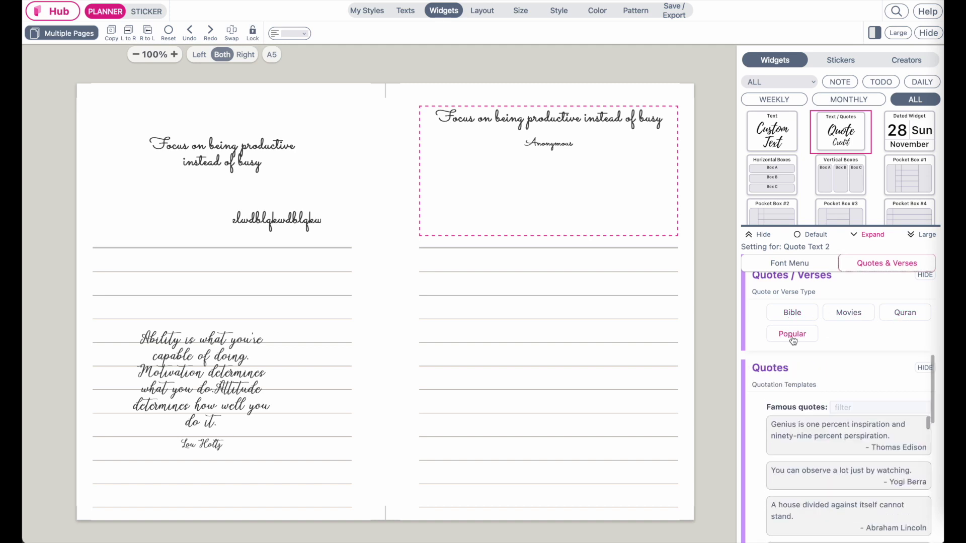
pyautogui.scroll(5, 791, 342)
pyautogui.scroll(2, 793, 341)
pyautogui.scroll(-3, 794, 332)
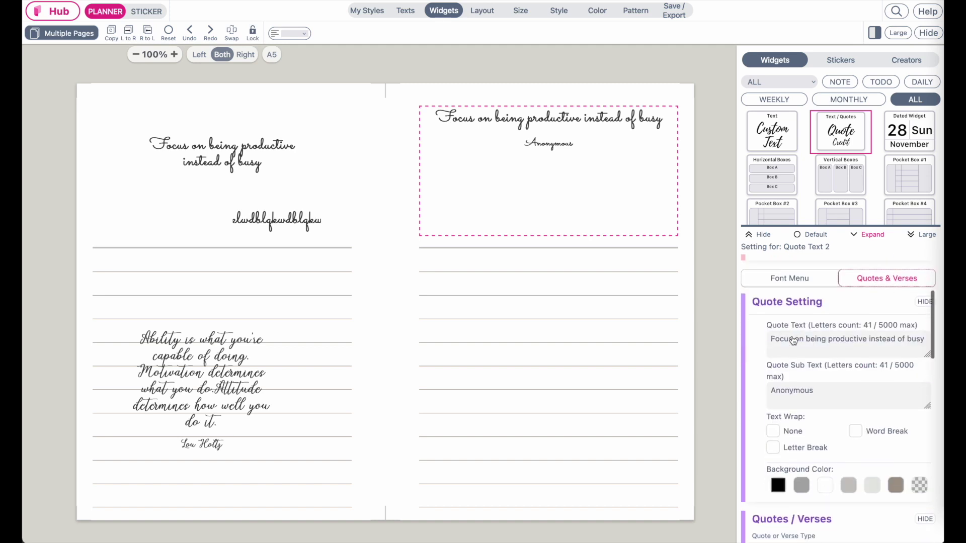
pyautogui.scroll(1, 796, 326)
# - Return to the Font Menu and select the left-page Ability quote sticker
pyautogui.click(796, 323)
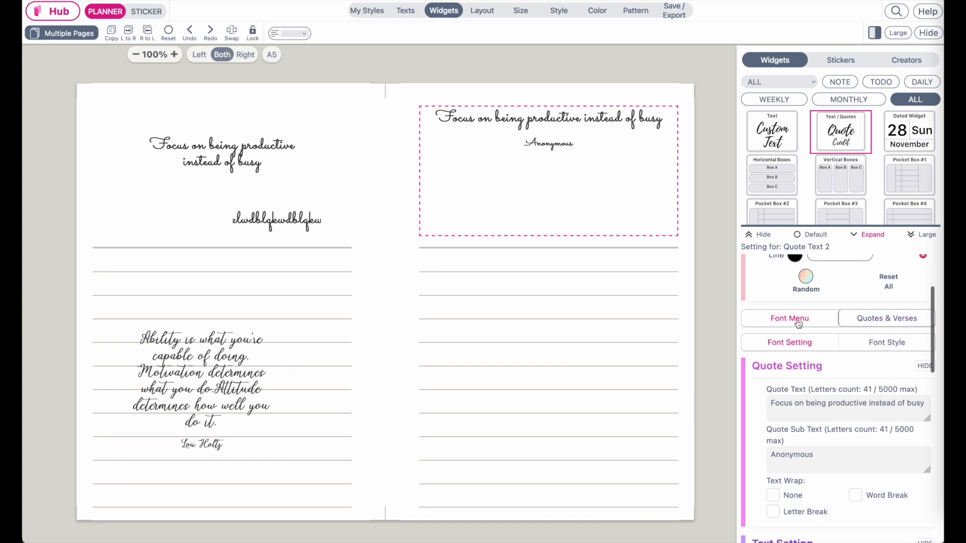
pyautogui.scroll(-5, 822, 395)
pyautogui.scroll(-5, 823, 393)
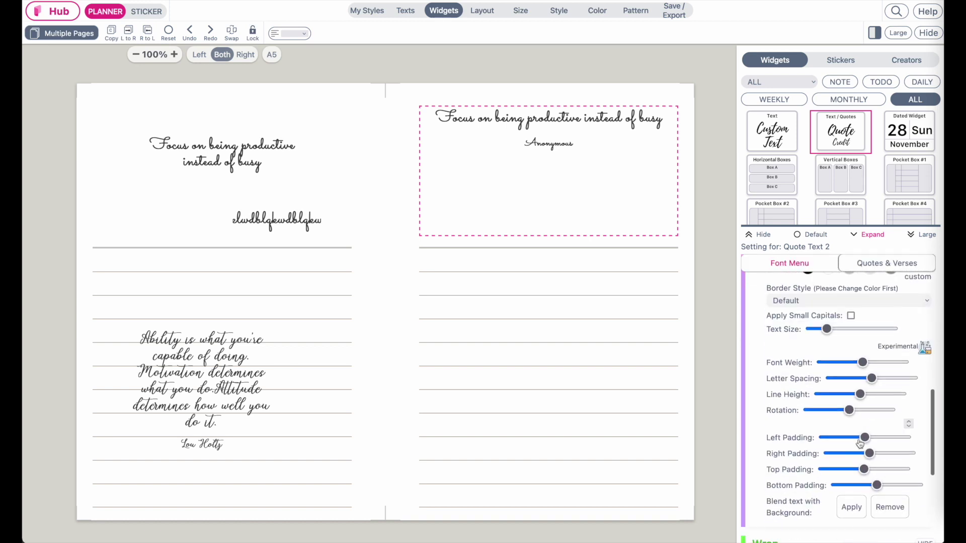
pyautogui.scroll(6, 859, 444)
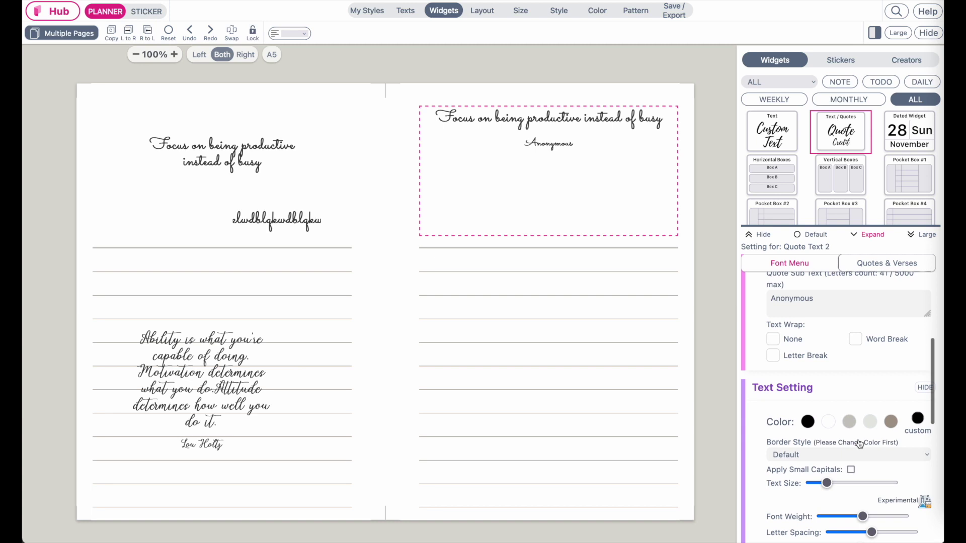
pyautogui.scroll(-5, 855, 341)
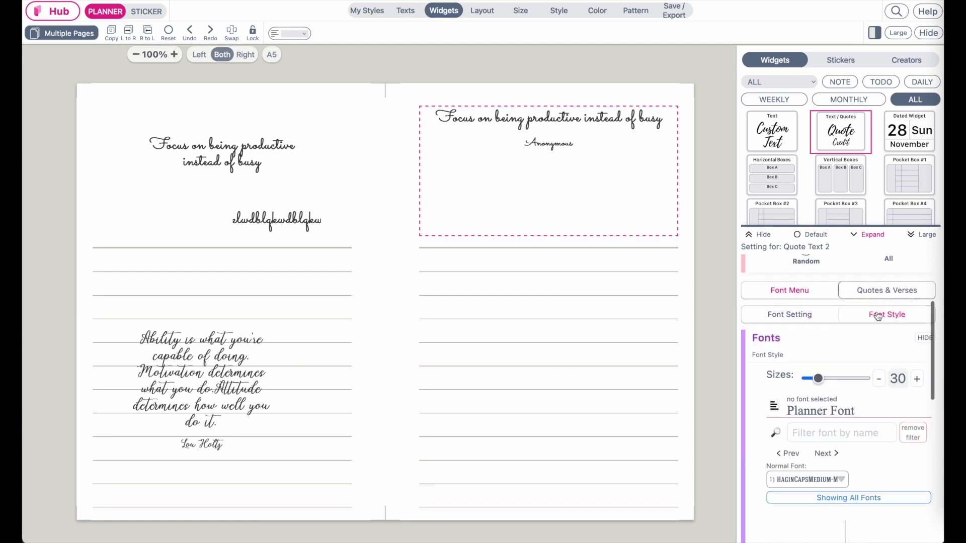
pyautogui.click(260, 304)
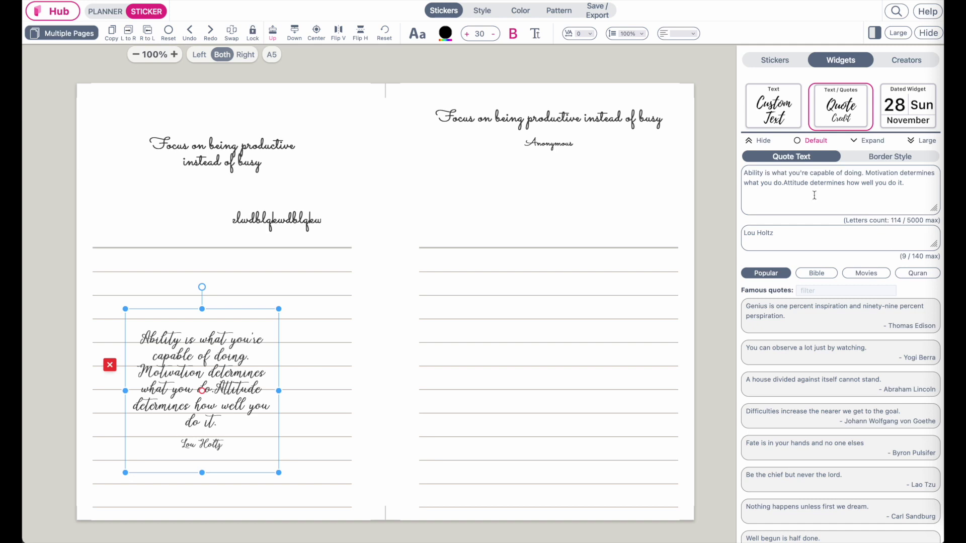
# - Drag the Lou Holtz Ability quote sticker up and to the right on the left page
pyautogui.moveTo(209, 381); pyautogui.dragTo(232, 337)
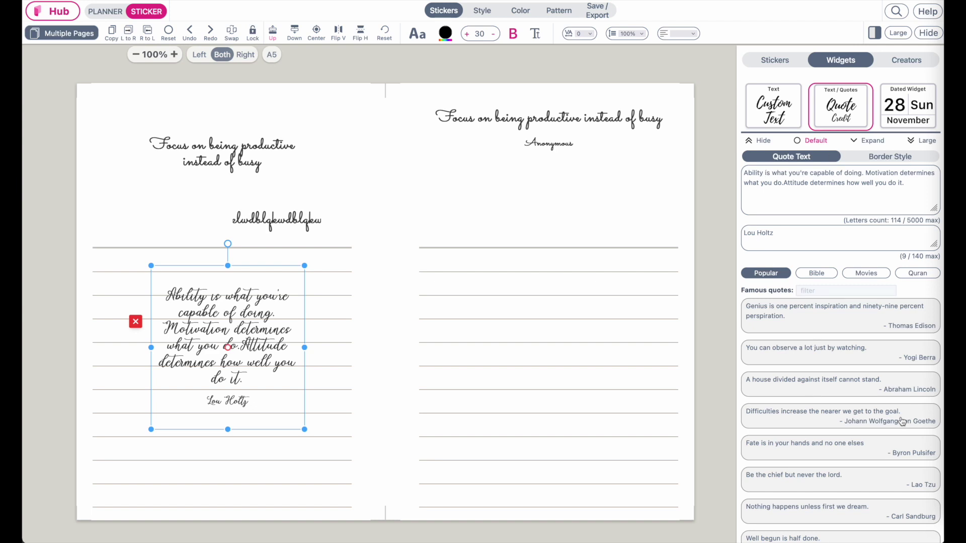
# - Back in Planner mode, review the settings of the left page's lined box
pyautogui.click(105, 12)
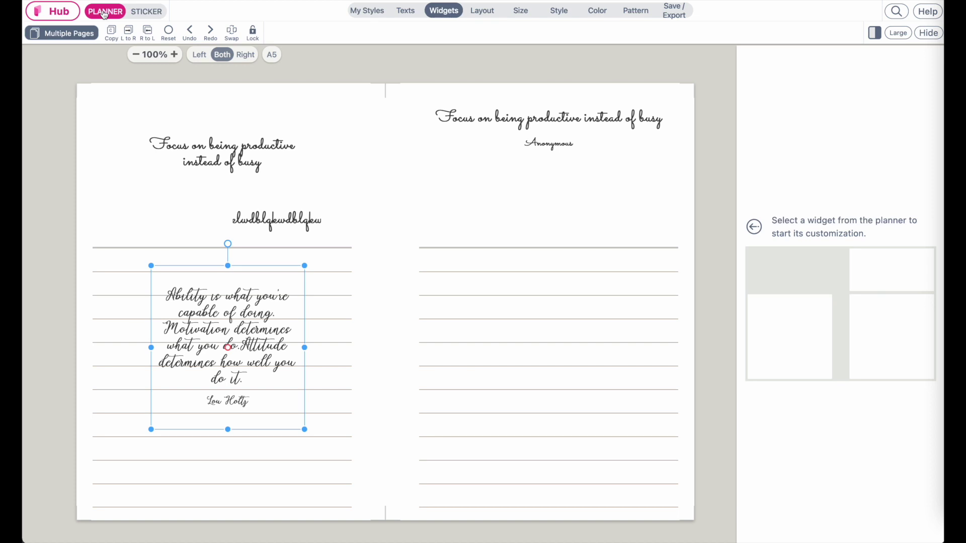
pyautogui.click(209, 344)
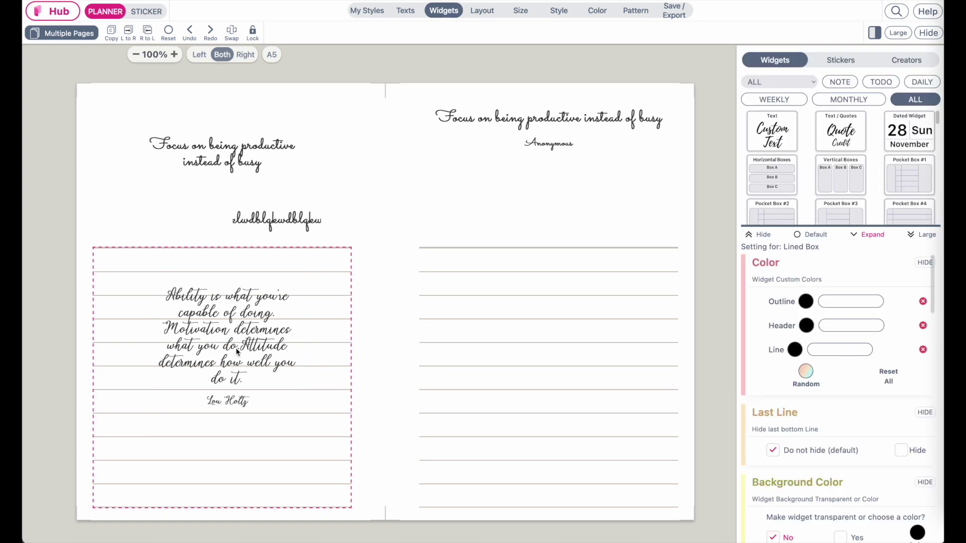
pyautogui.scroll(-3, 856, 461)
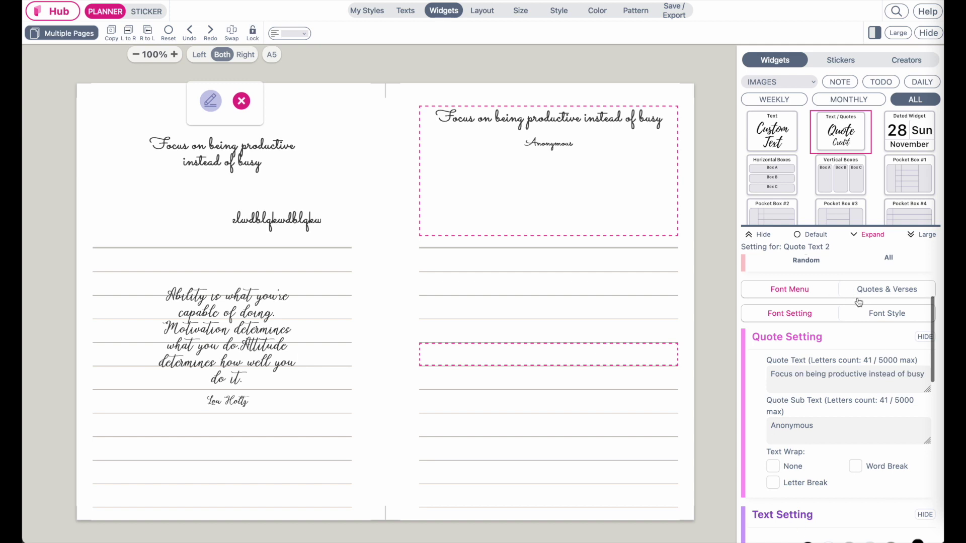
pyautogui.scroll(-3, 859, 302)
pyautogui.scroll(-6, 858, 302)
pyautogui.scroll(10, 858, 301)
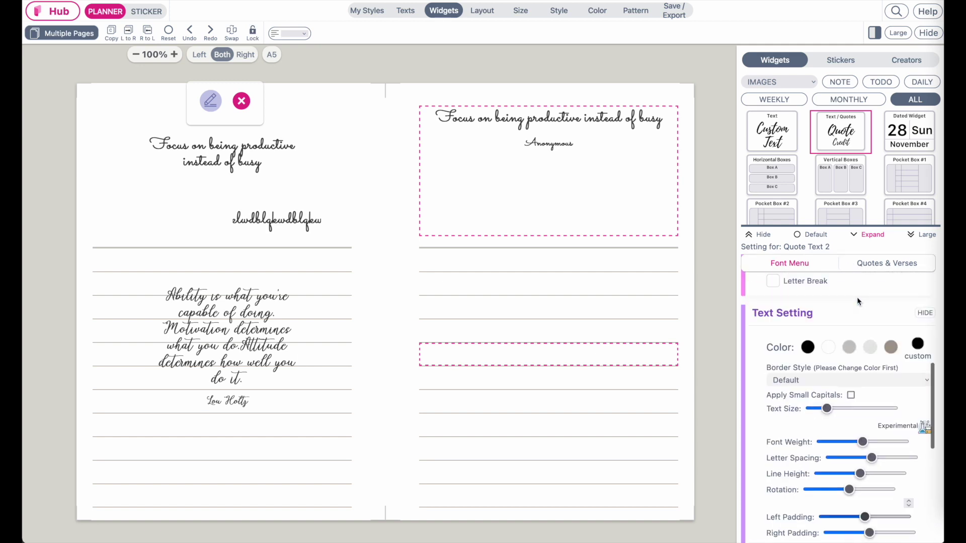
pyautogui.scroll(-6, 858, 299)
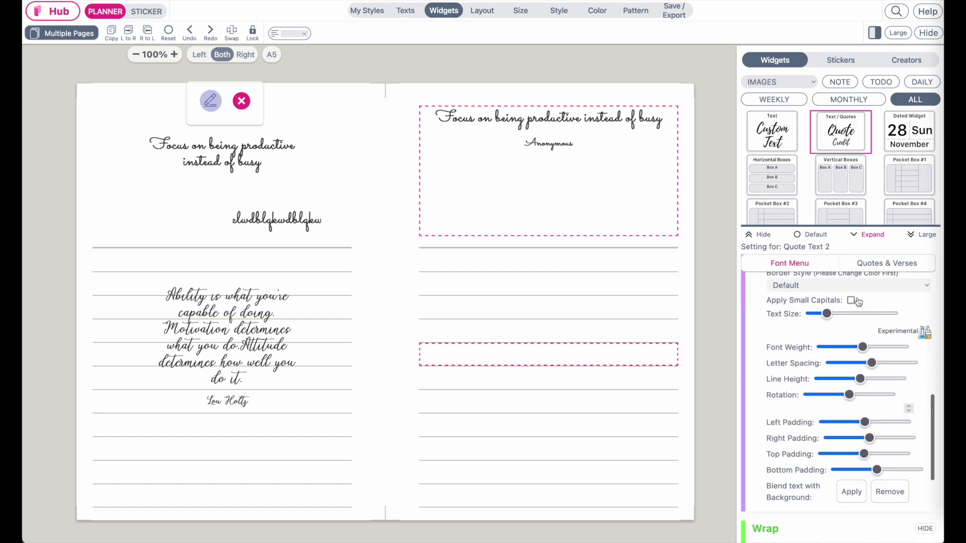
pyautogui.scroll(1, 858, 301)
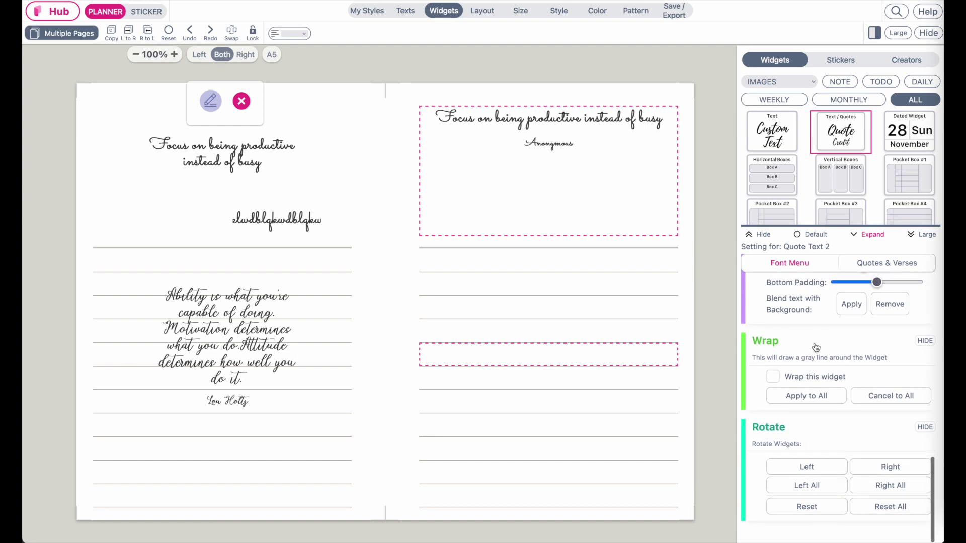
# - Select the Ability quote sticker, then bring up the right-page quote-with-credit widget's settings
pyautogui.click(104, 17)
pyautogui.click(225, 343)
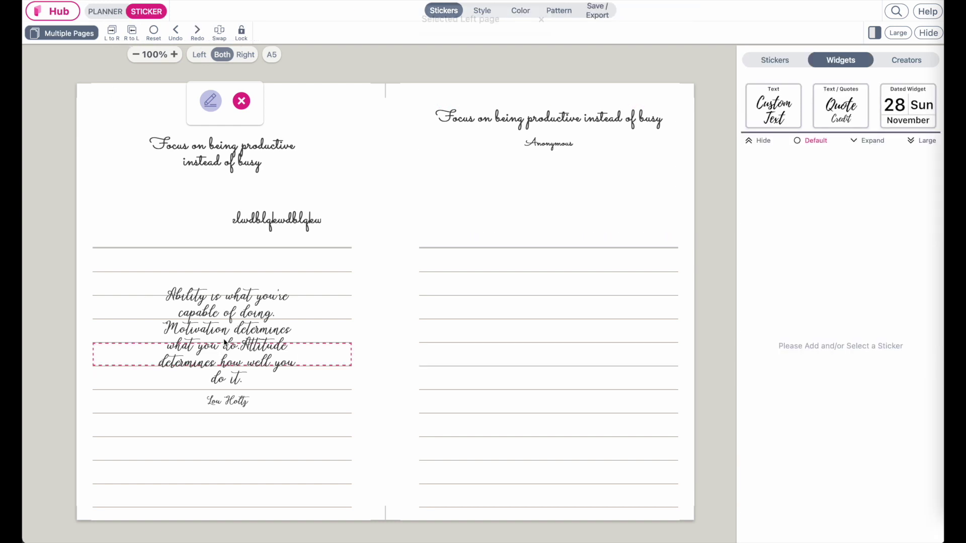
pyautogui.click(579, 207)
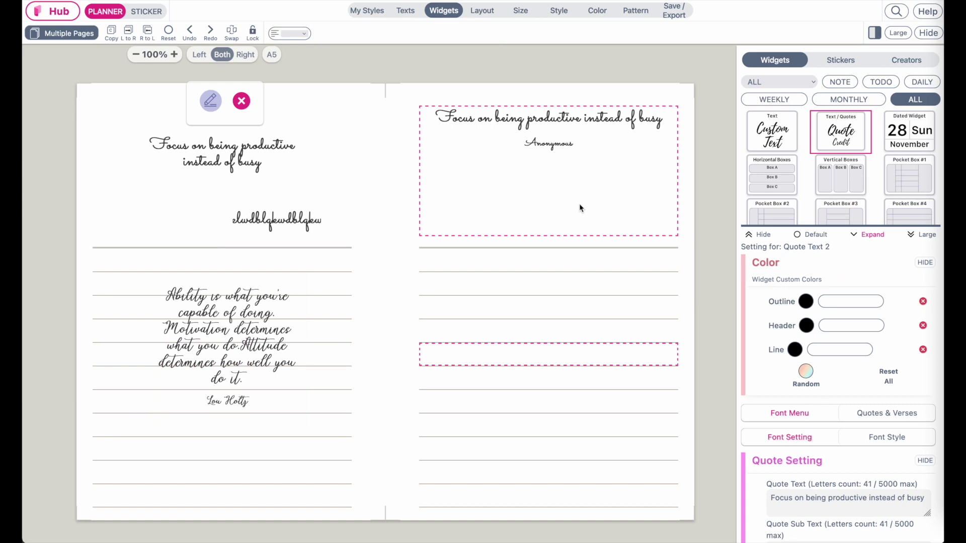